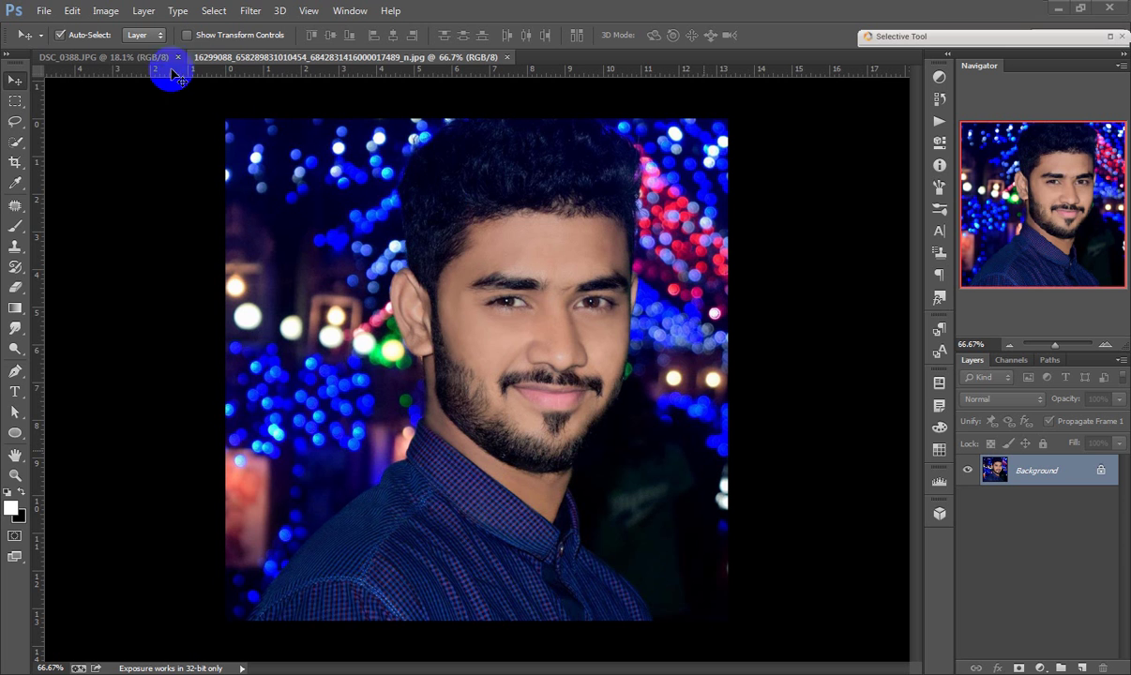
Step: Flip between the DSC_0388.JPG and 16299088 documents, ending on DSC_0388.JPG
left_click(108, 59)
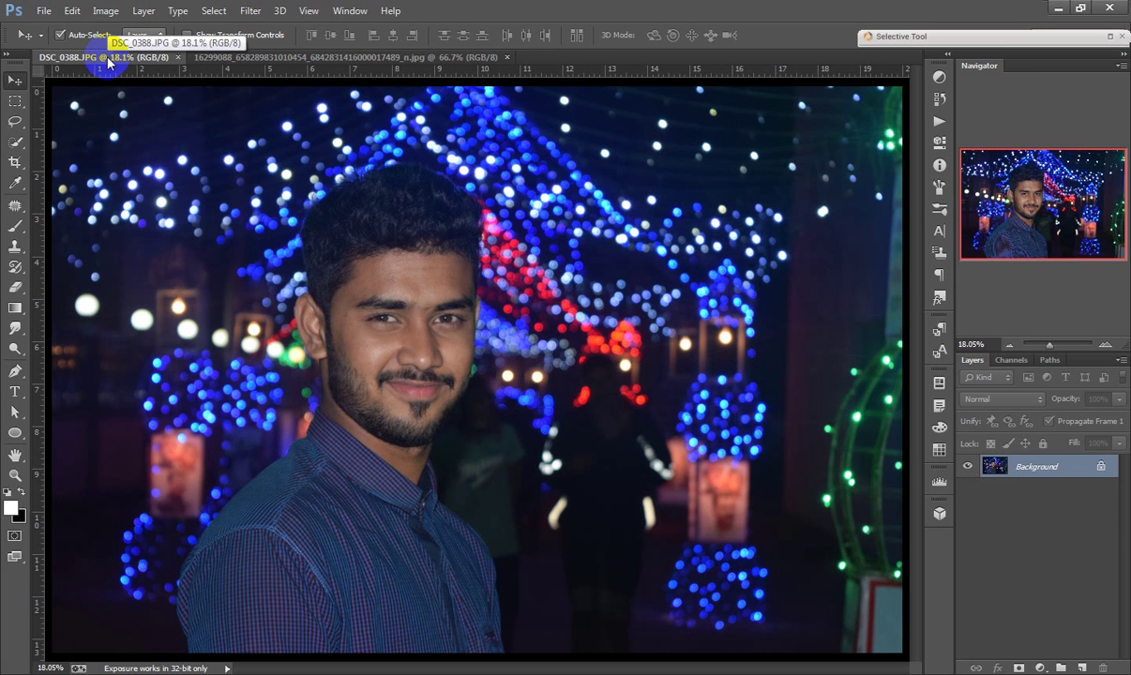
left_click(251, 57)
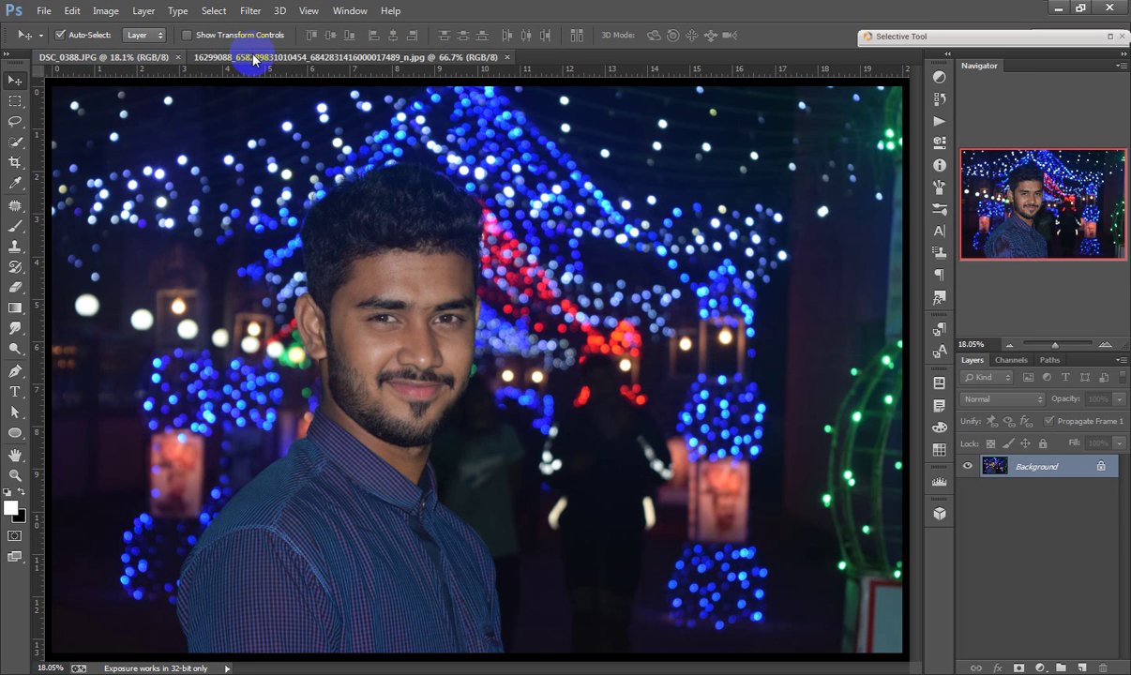
left_click(129, 57)
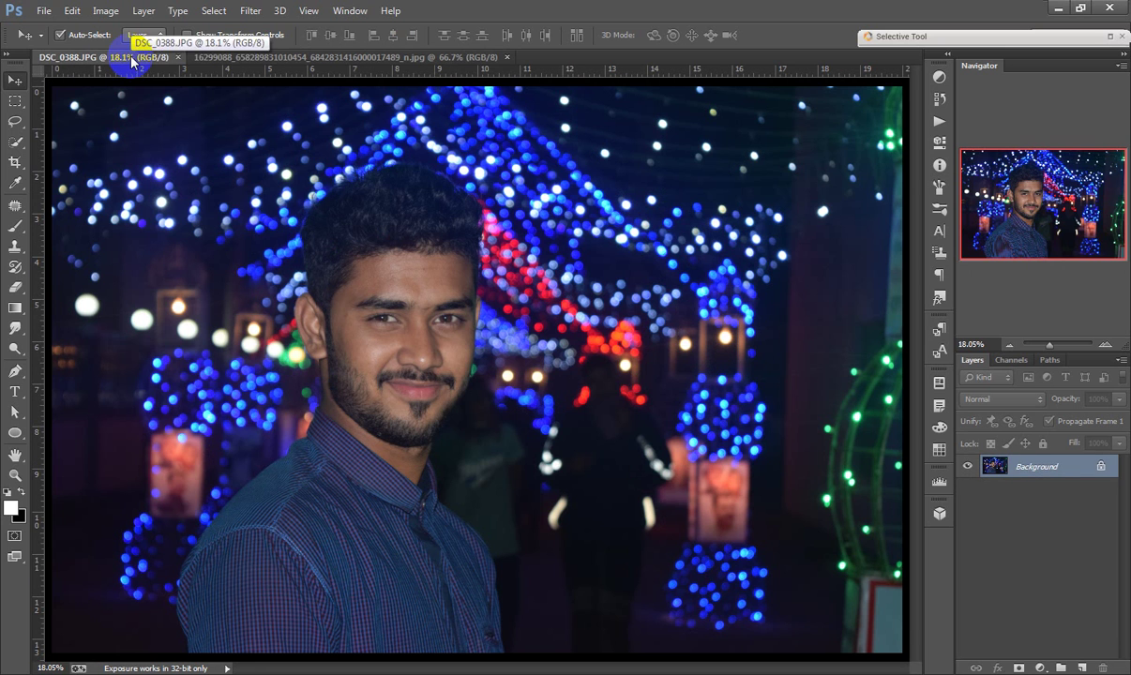
left_click(244, 57)
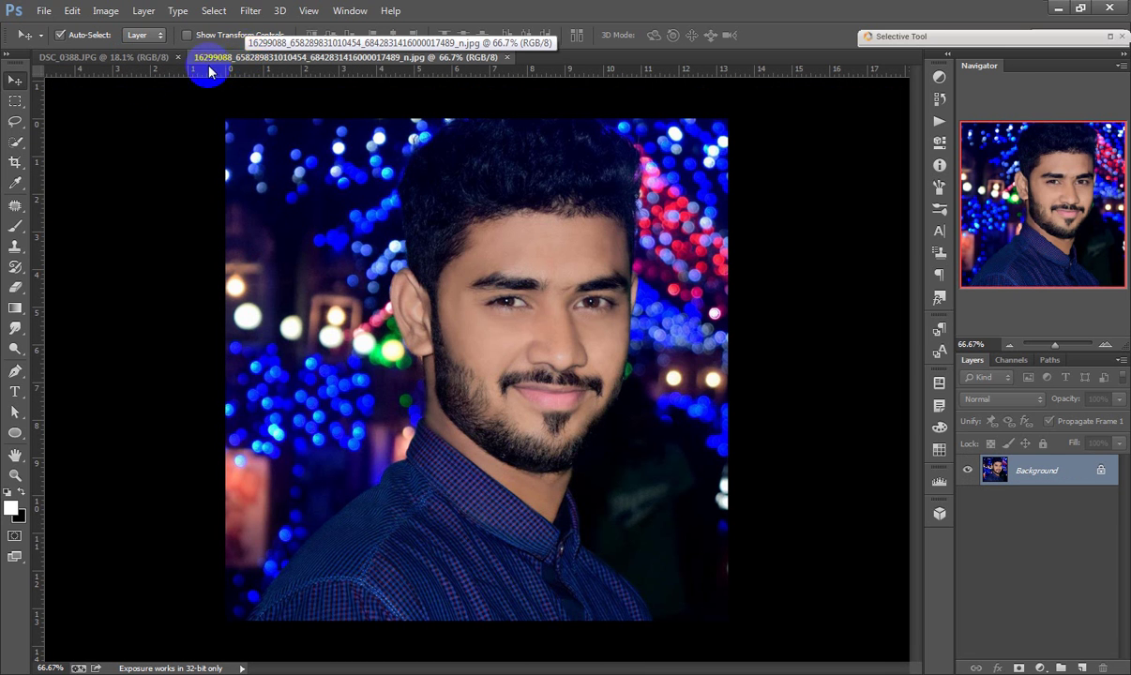
left_click(92, 59)
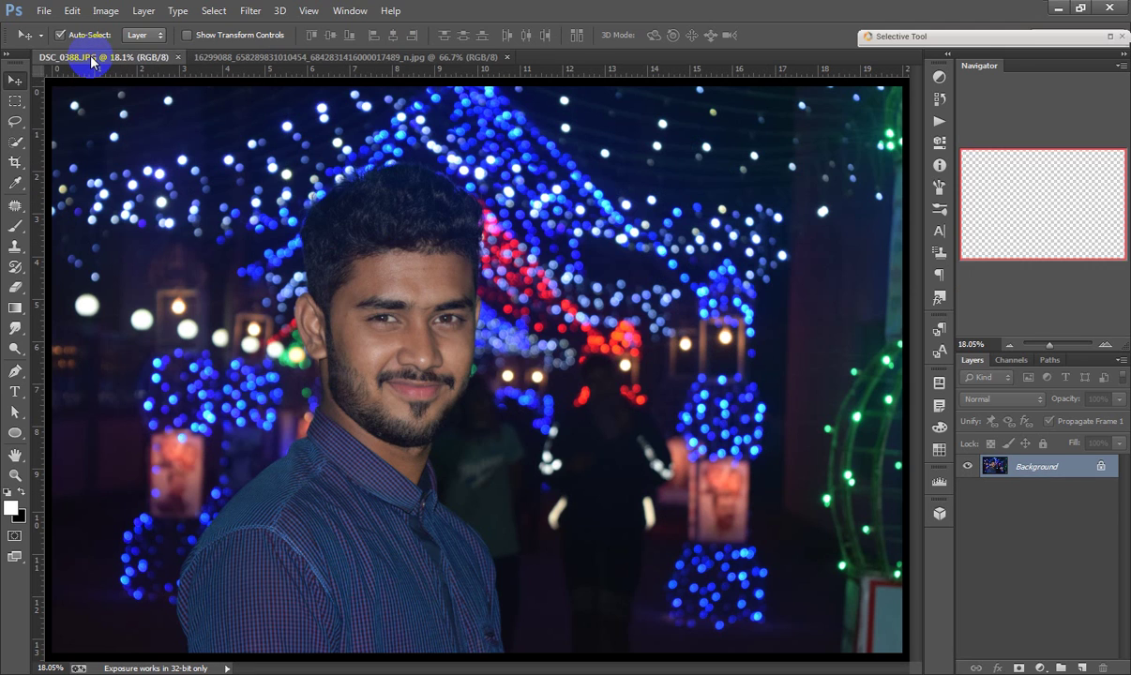
left_click(256, 58)
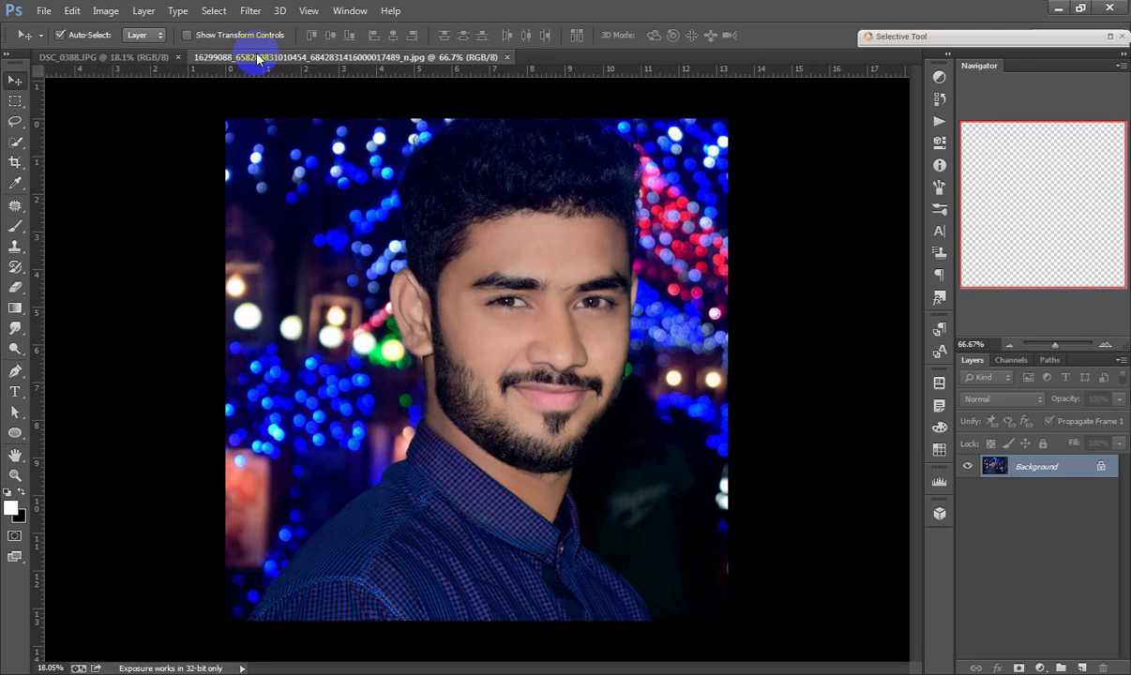
left_click(92, 57)
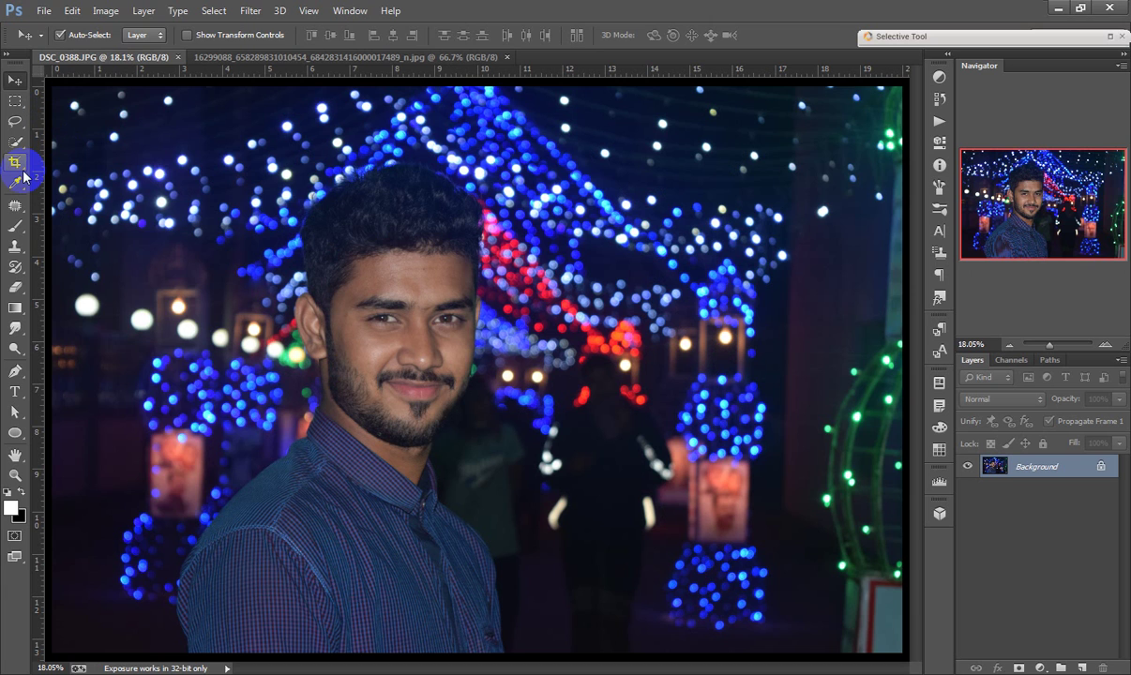
Step: Choose the Crop tool and set its ratio to 1:1 square
left_click(23, 171)
left_click(152, 35)
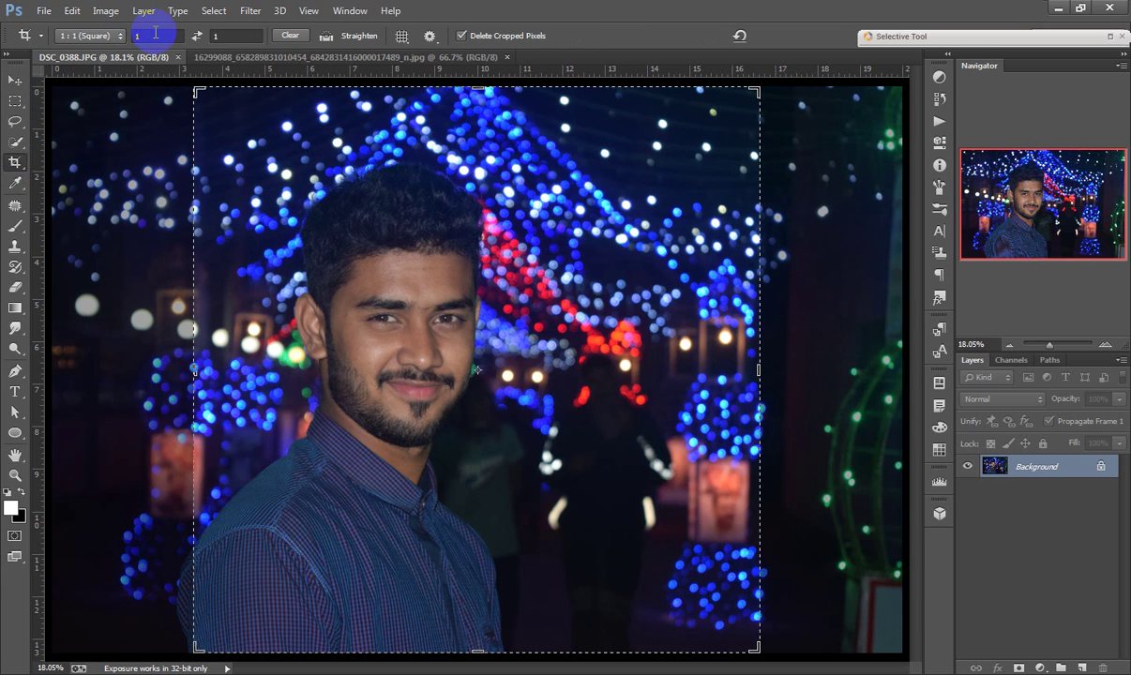
left_click(223, 36)
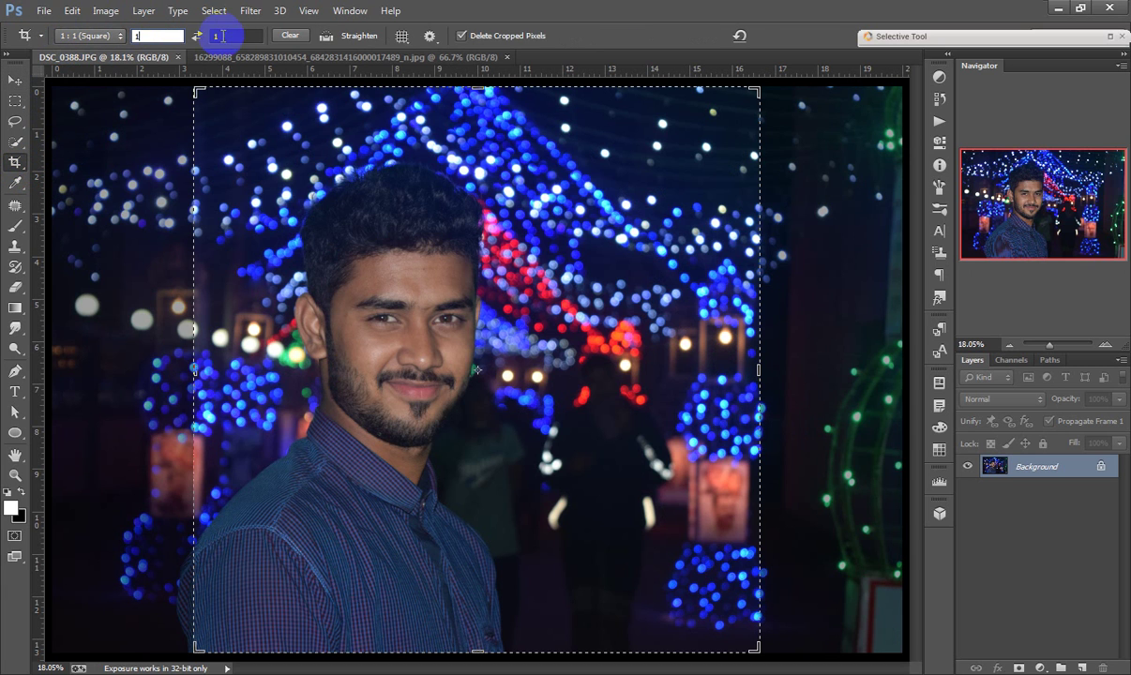
type("12")
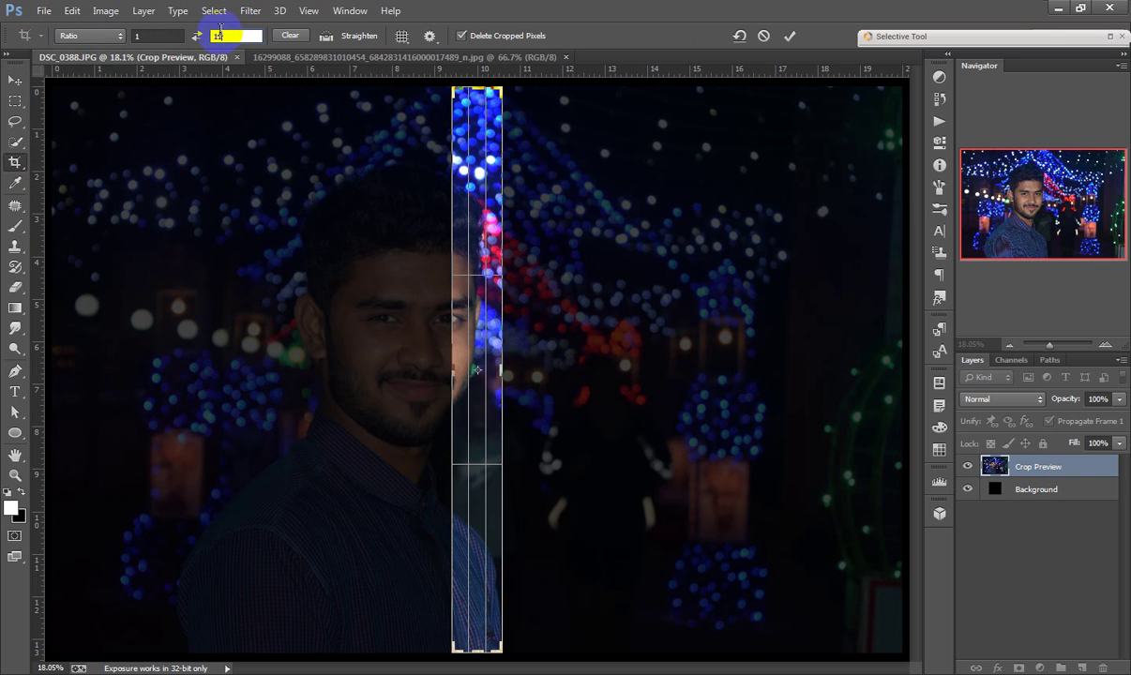
key("BackSpace")
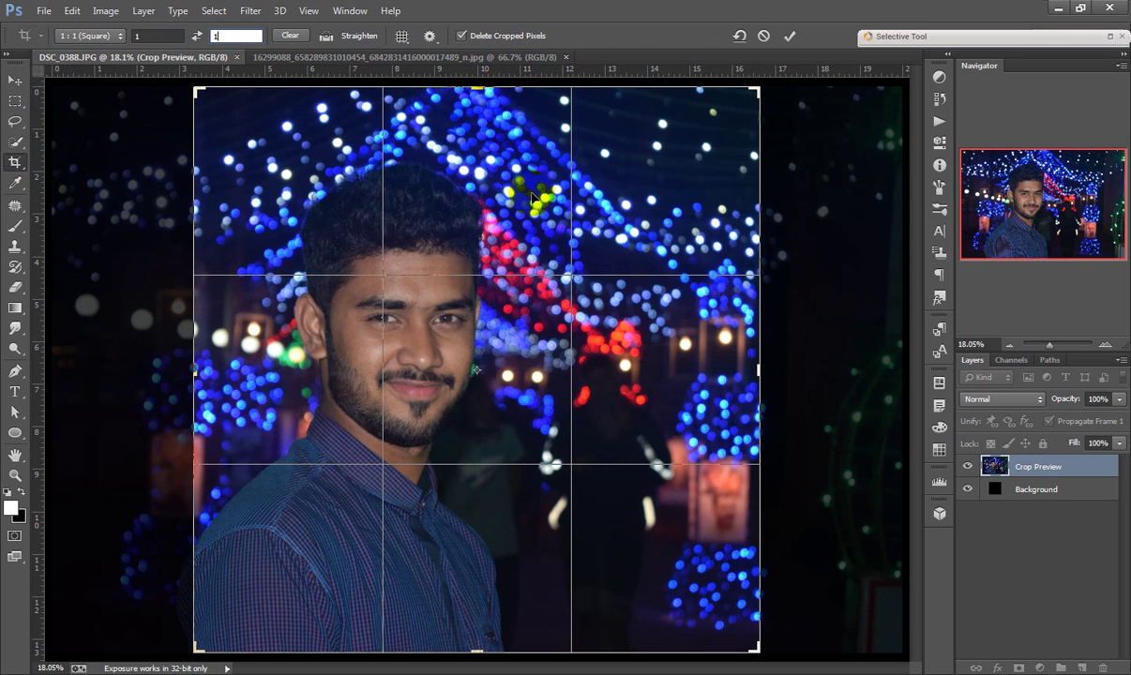
Step: Resize and position the square crop box tightly around the man's head, then commit it
left_click_drag(532, 197, 636, 200)
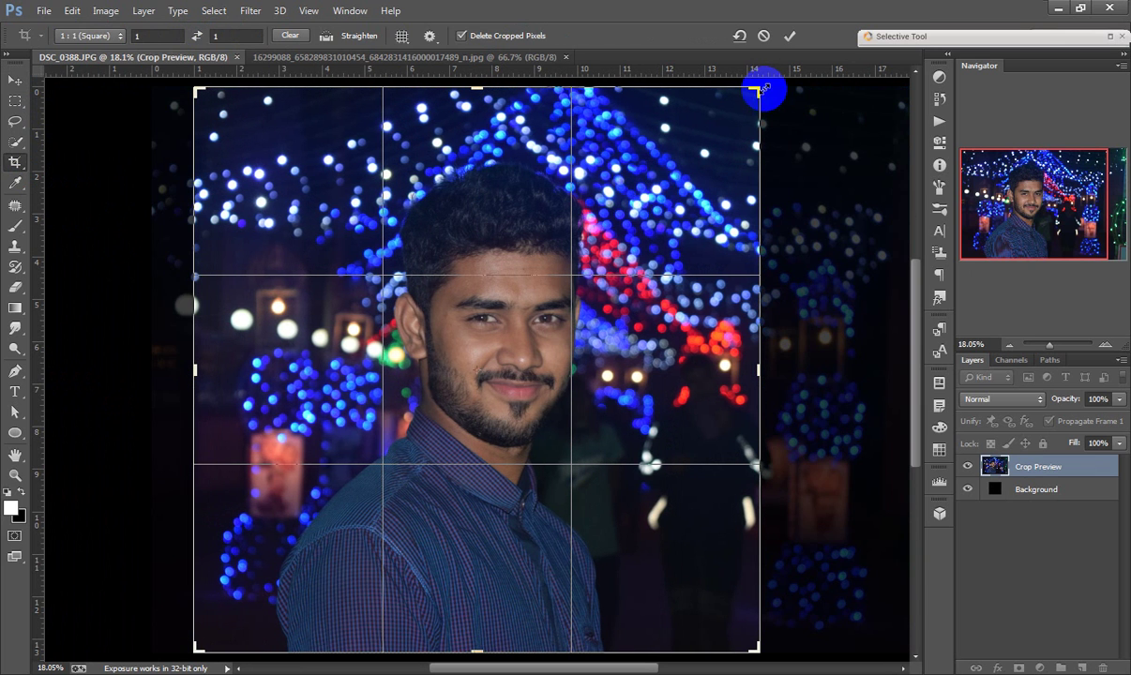
mouse_move(759, 90)
left_mouse_down()
mouse_move(726, 152)
mouse_move(713, 141)
left_mouse_up()
mouse_move(619, 201)
left_mouse_down()
mouse_move(614, 183)
mouse_move(628, 170)
left_mouse_up()
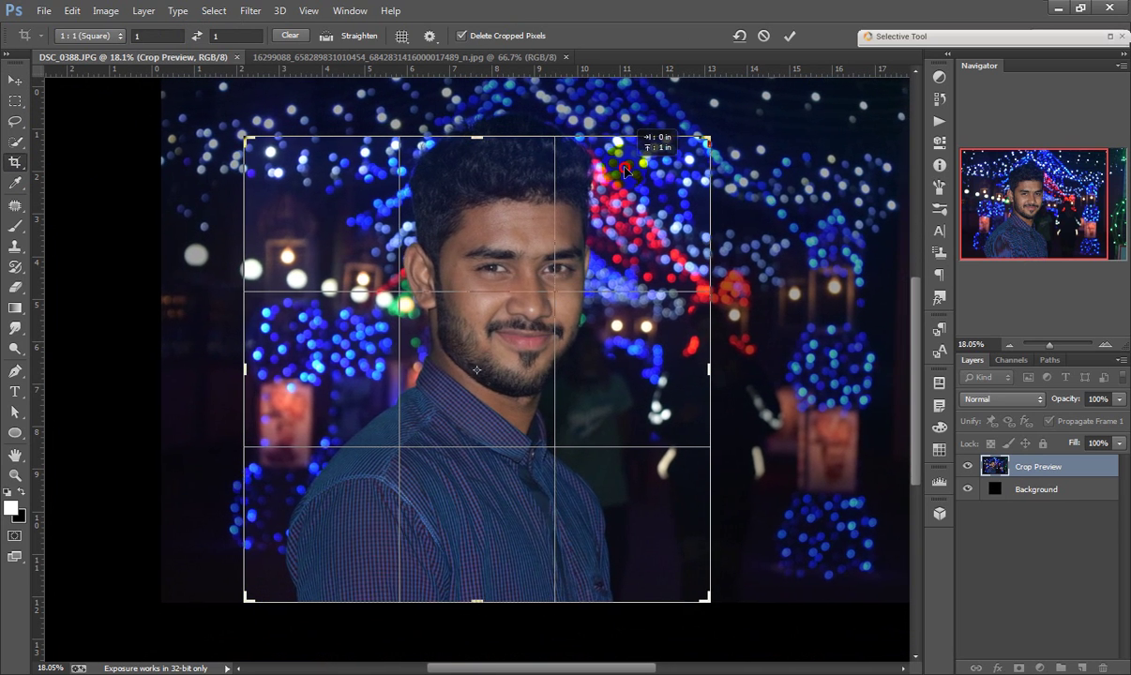
left_click_drag(628, 170, 633, 173)
left_click(793, 36)
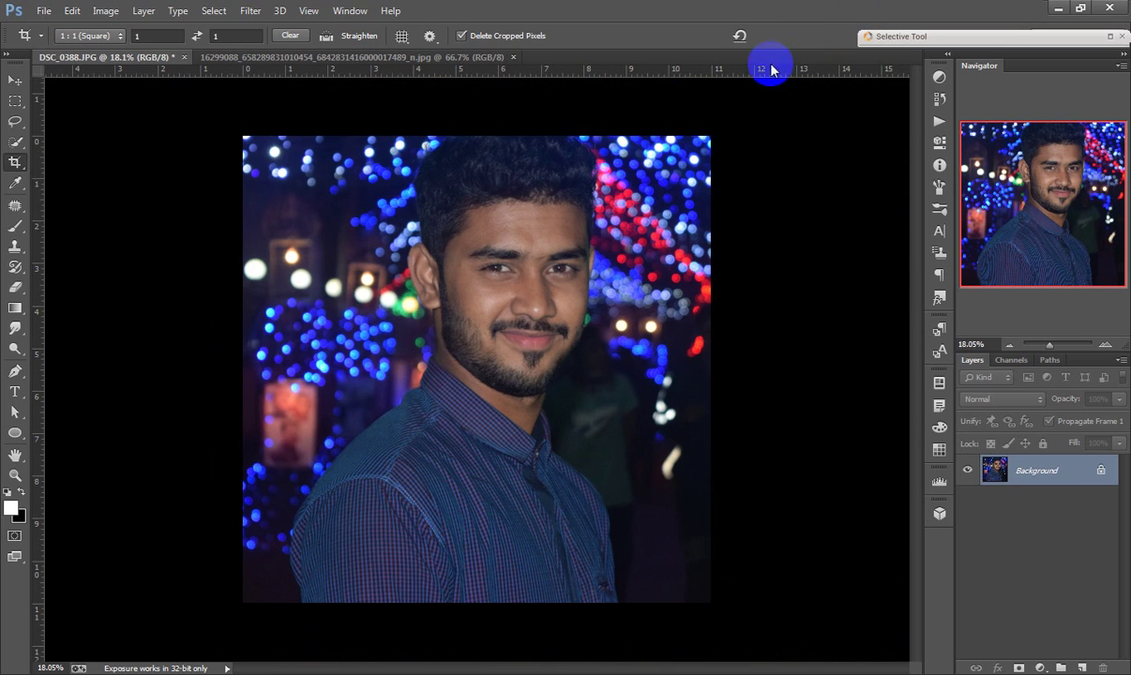
key("ctrl+0")
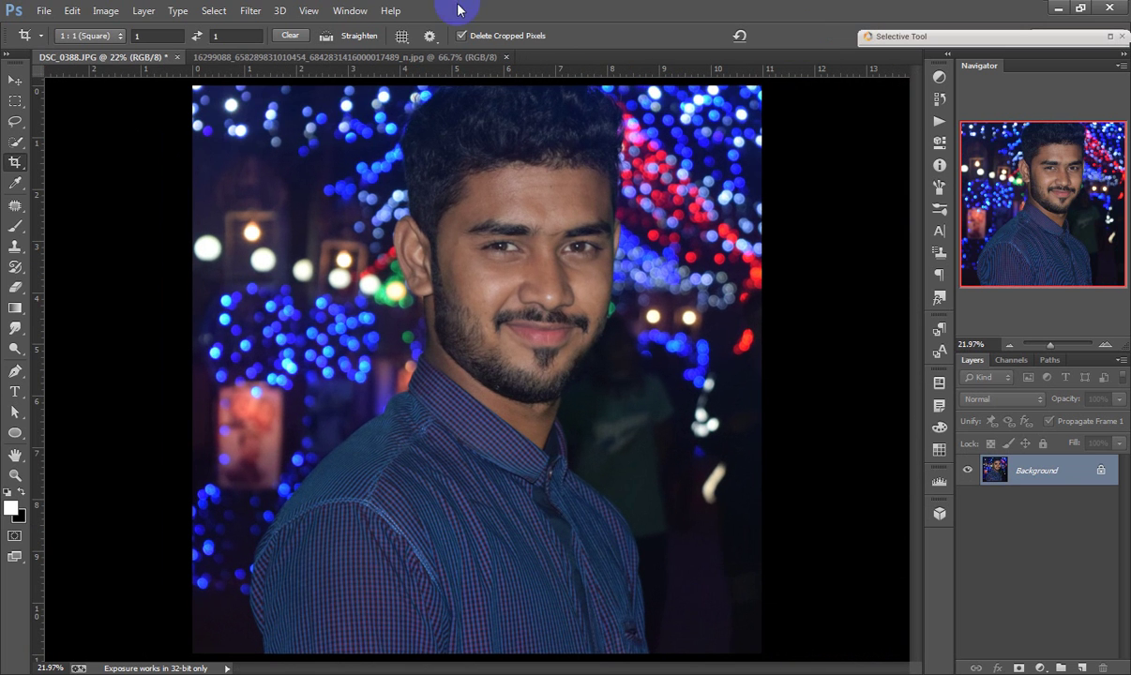
left_click(19, 82)
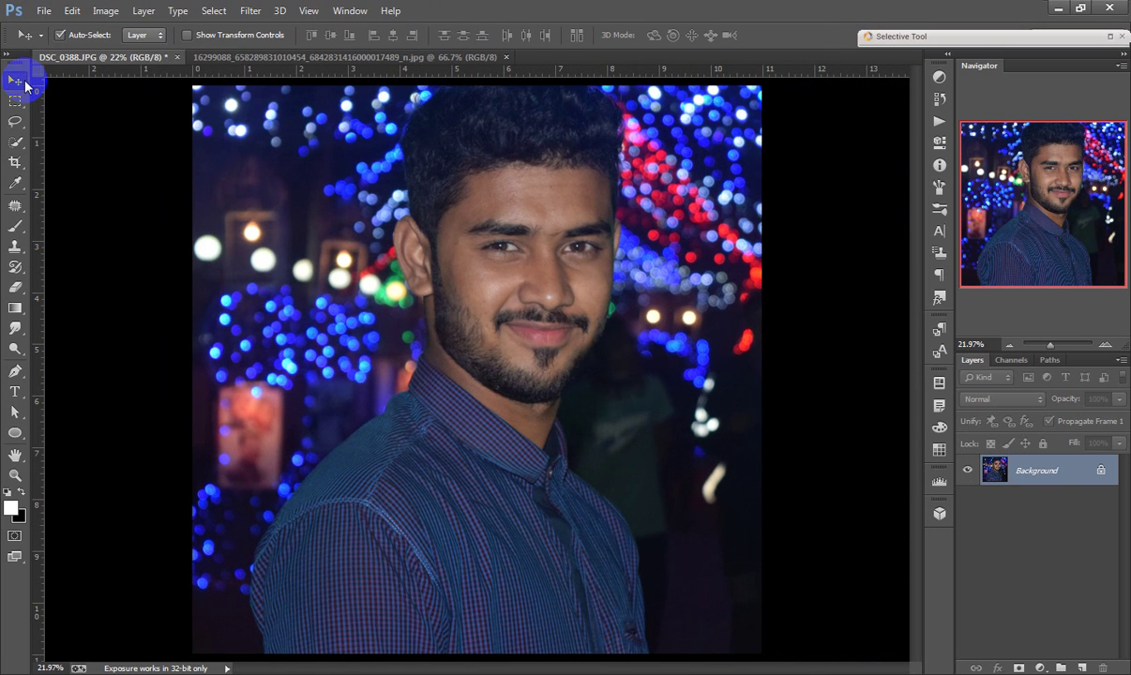
Step: In the Camera Raw Filter, set Whites +28, Highlights +58 and Contrast +13
left_click(250, 10)
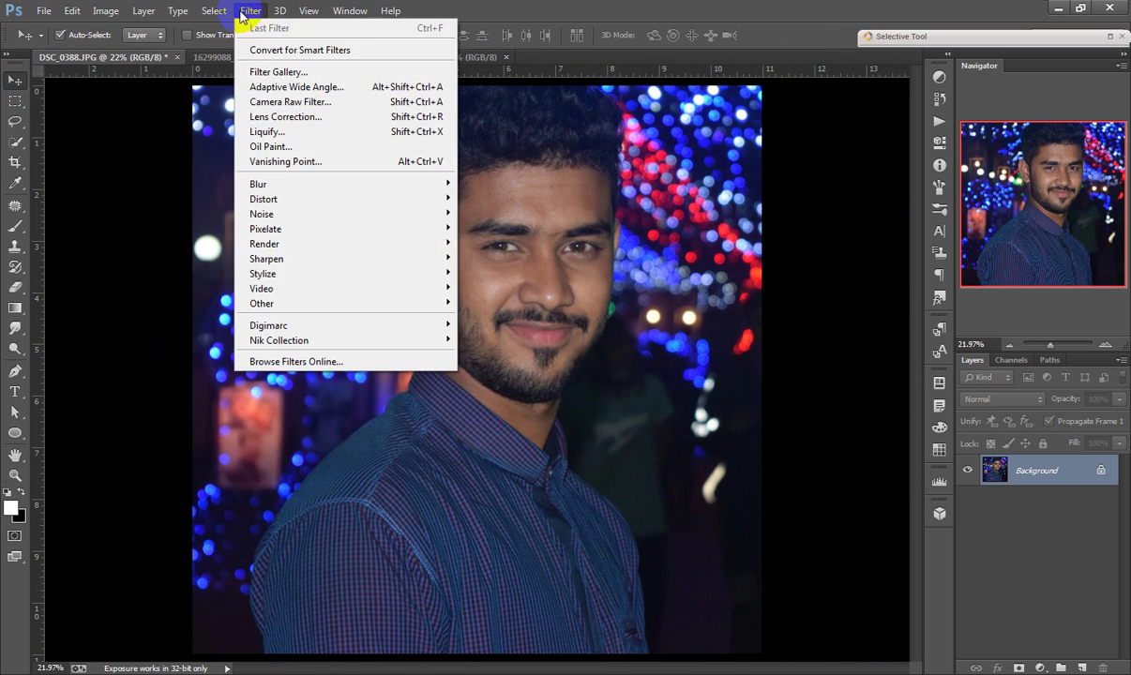
left_click(326, 104)
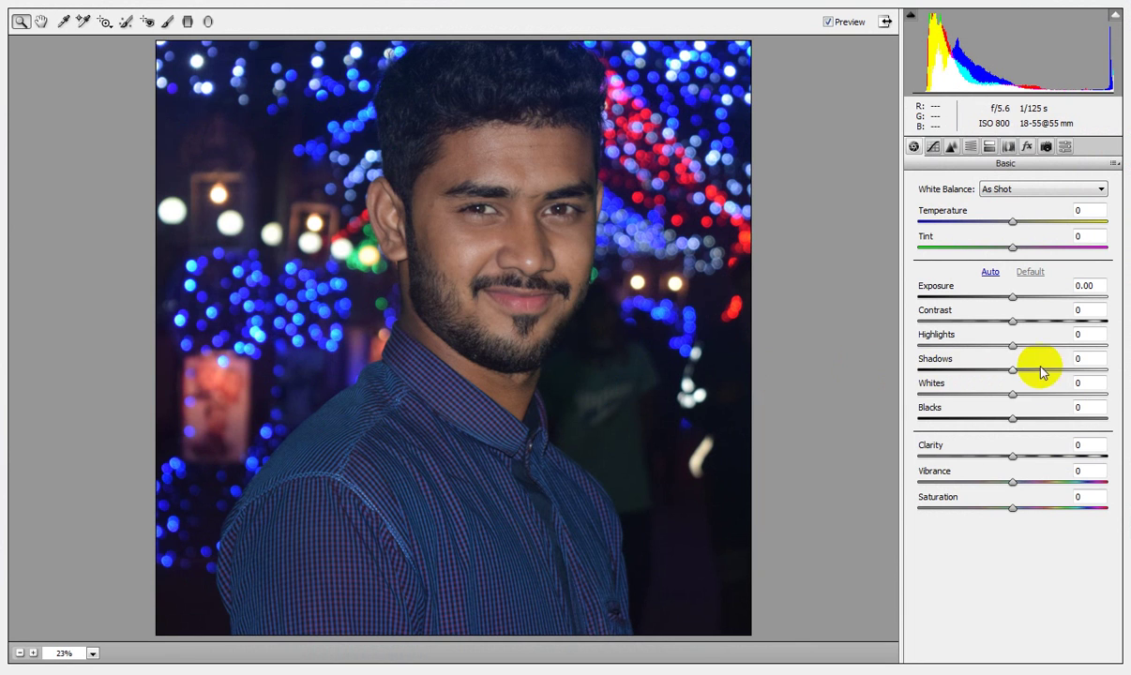
left_click_drag(1014, 395, 1039, 400)
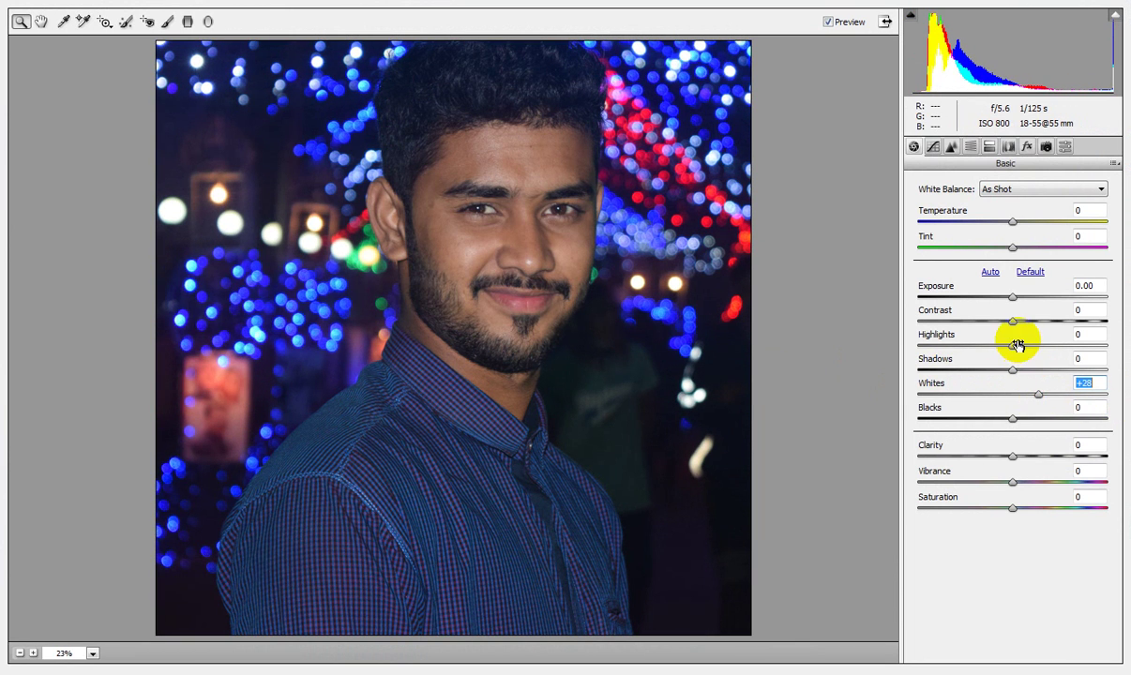
mouse_move(1031, 347)
left_mouse_down()
mouse_move(1126, 354)
mouse_move(1066, 349)
left_mouse_up()
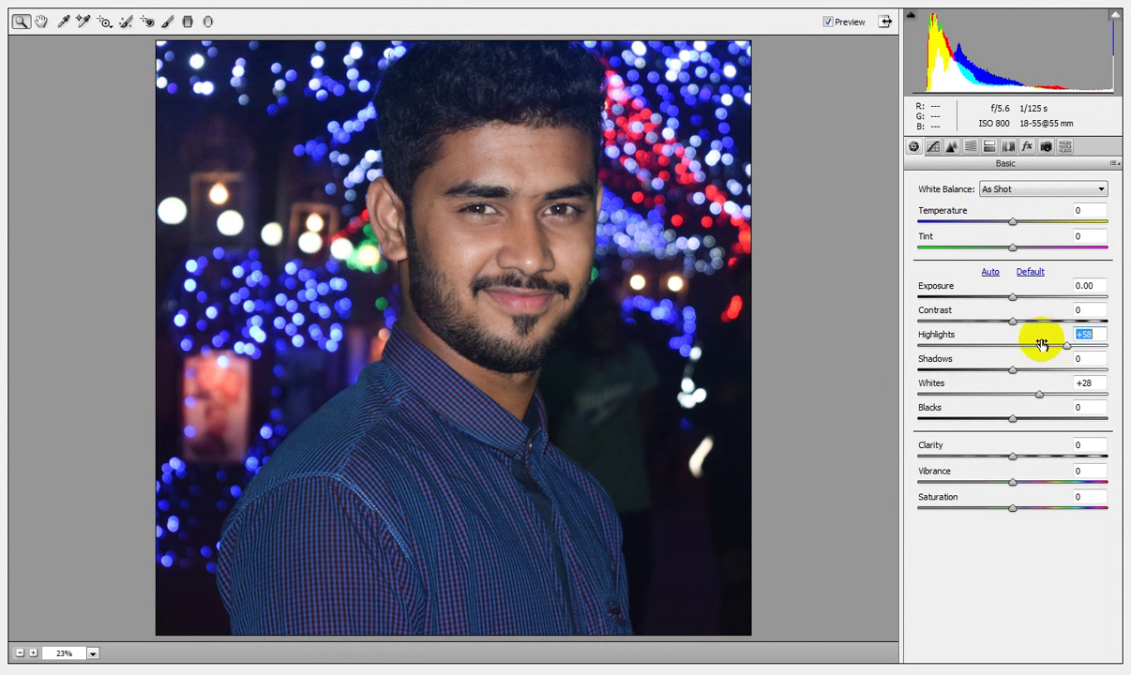
mouse_move(1015, 321)
left_mouse_down()
mouse_move(1111, 329)
mouse_move(1028, 334)
left_mouse_up()
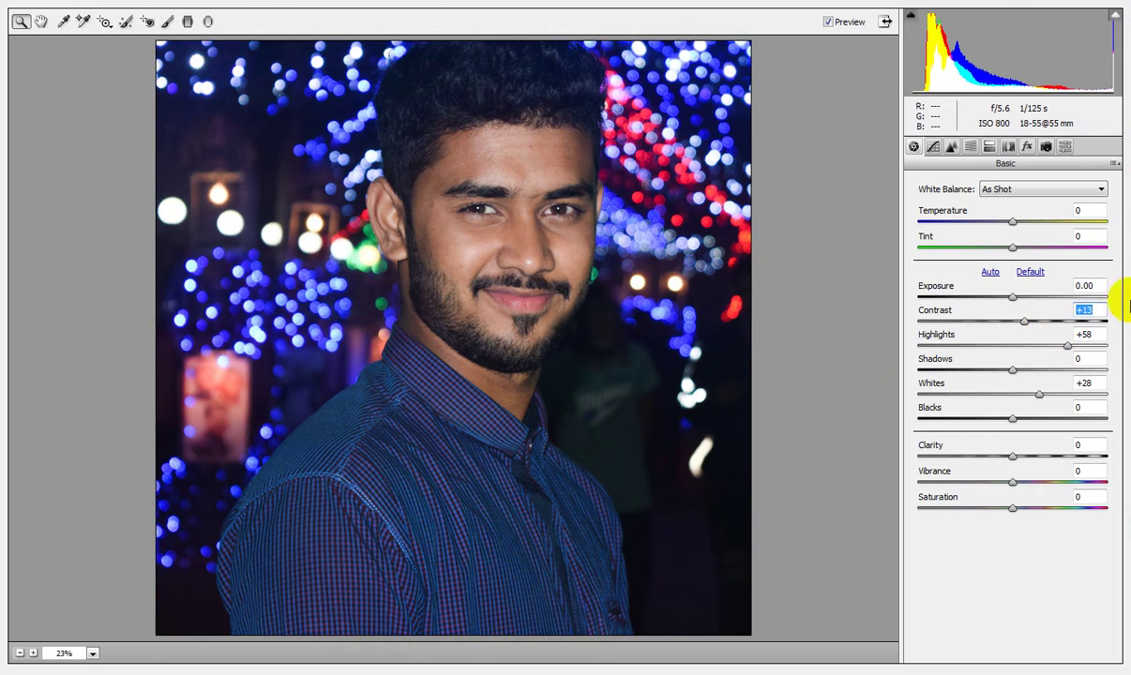
Step: Set Blacks -13, Vibrance +7 and Temperature -3, then apply the Camera Raw filter
mouse_move(1013, 419)
left_mouse_down()
mouse_move(917, 418)
mouse_move(997, 429)
mouse_move(1126, 424)
mouse_move(1002, 424)
left_mouse_up()
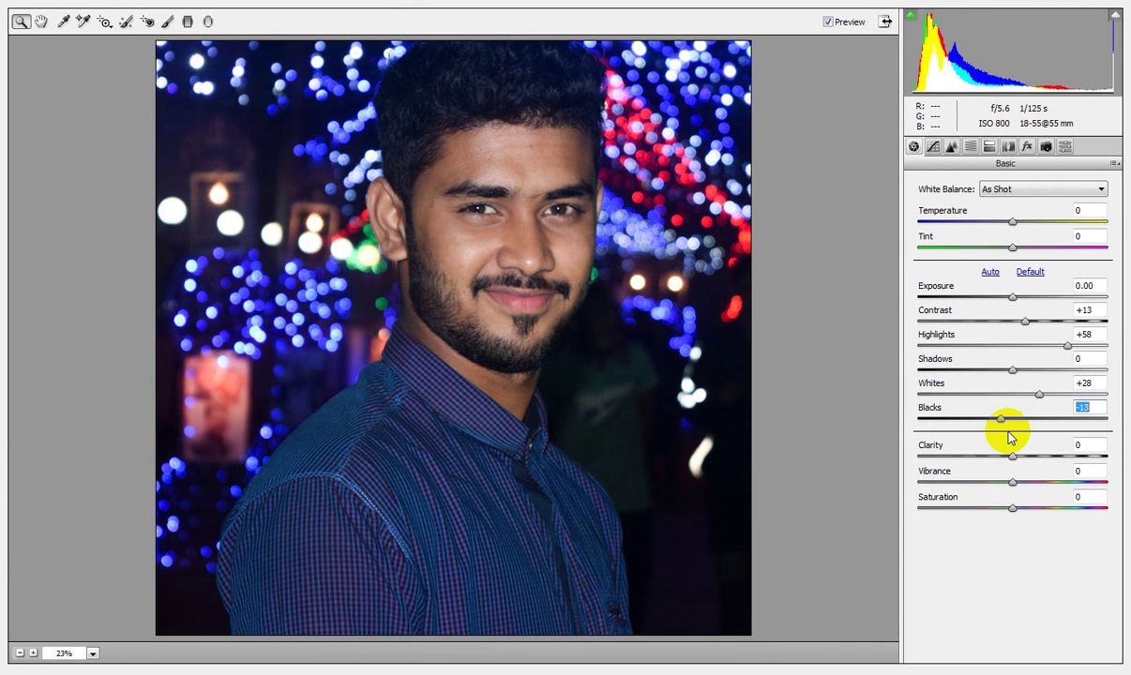
mouse_move(1040, 490)
left_mouse_down()
mouse_move(1035, 481)
mouse_move(1078, 470)
mouse_move(1020, 485)
left_mouse_up()
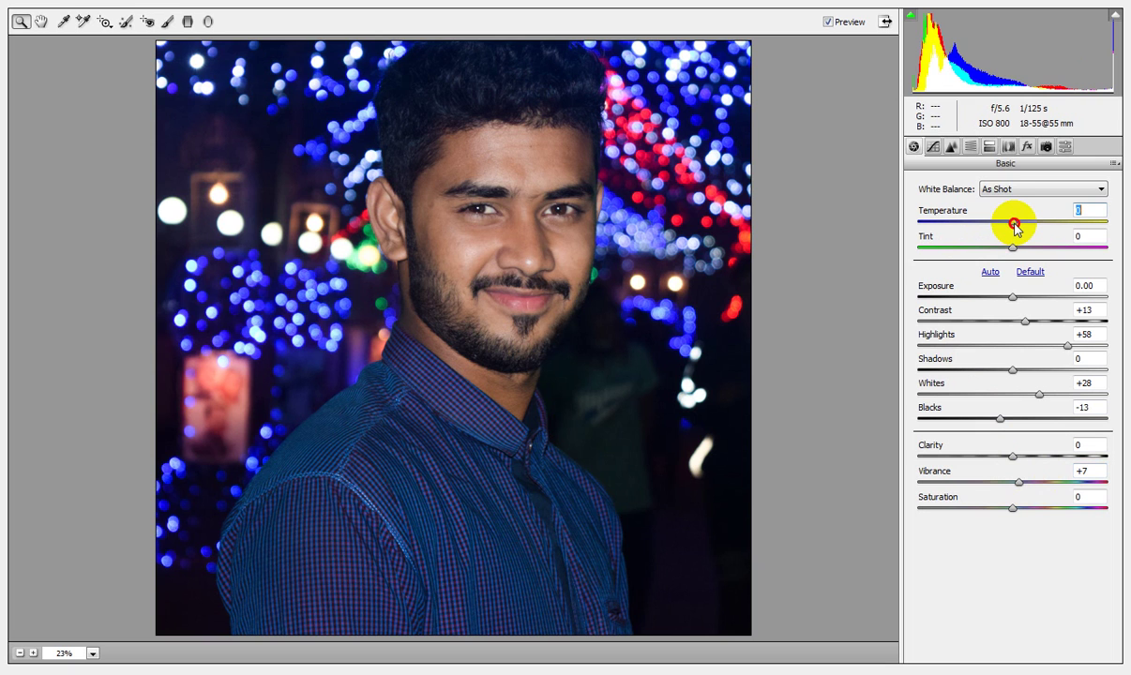
left_click_drag(1015, 228, 1014, 230)
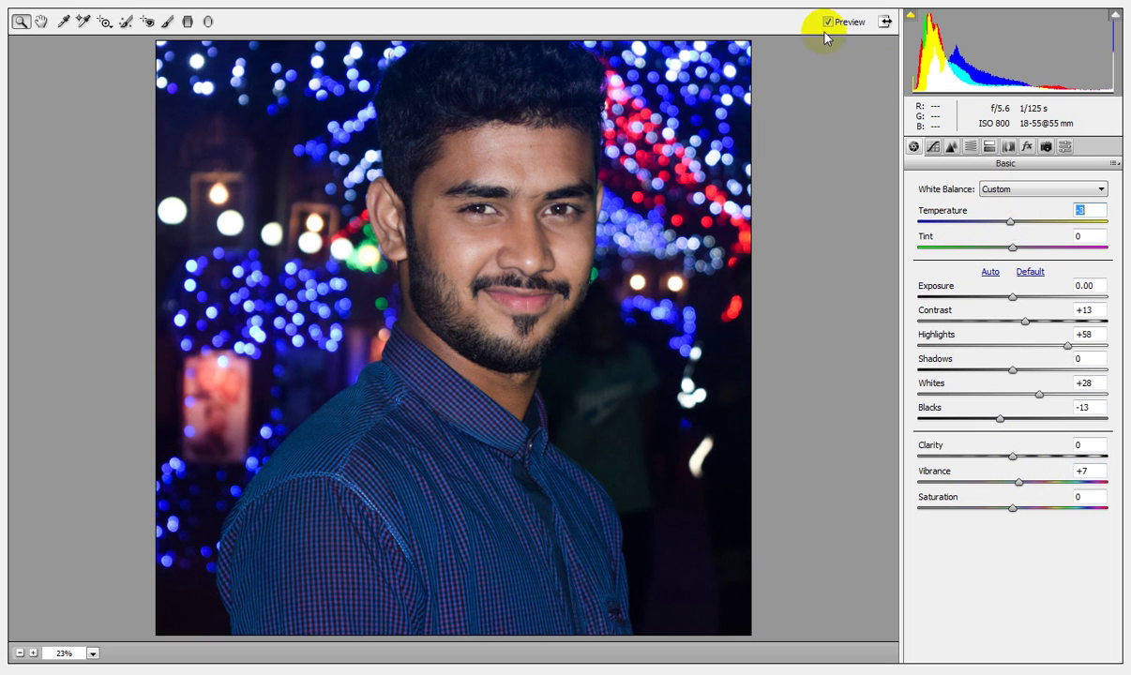
left_click(888, 26)
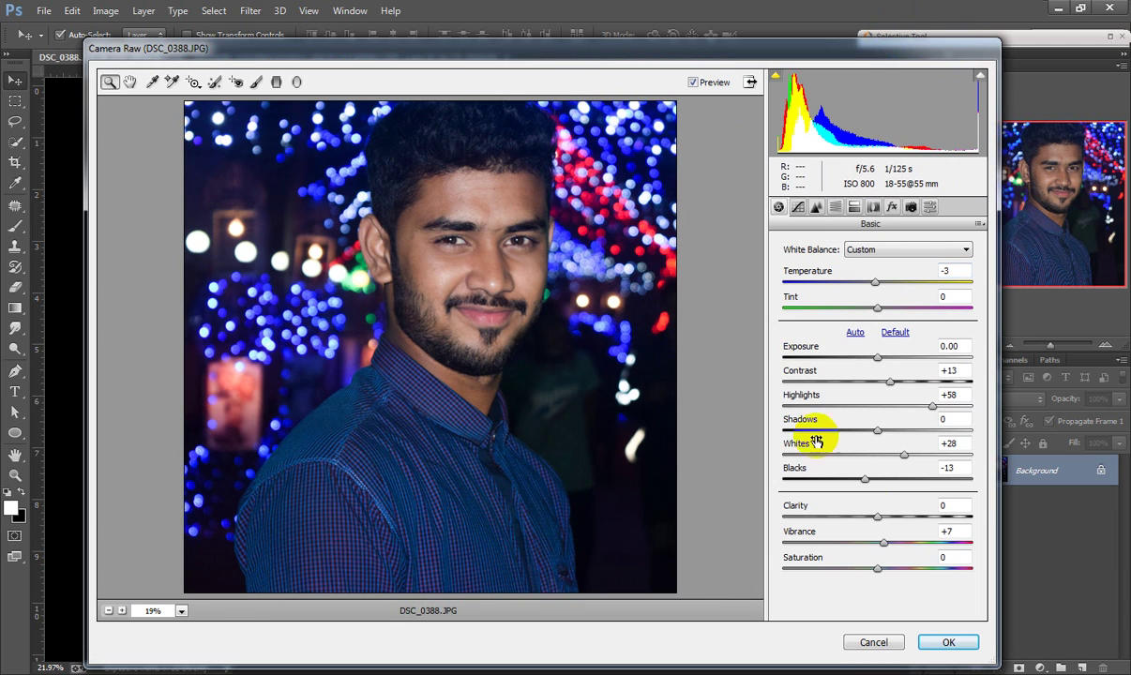
left_click(952, 643)
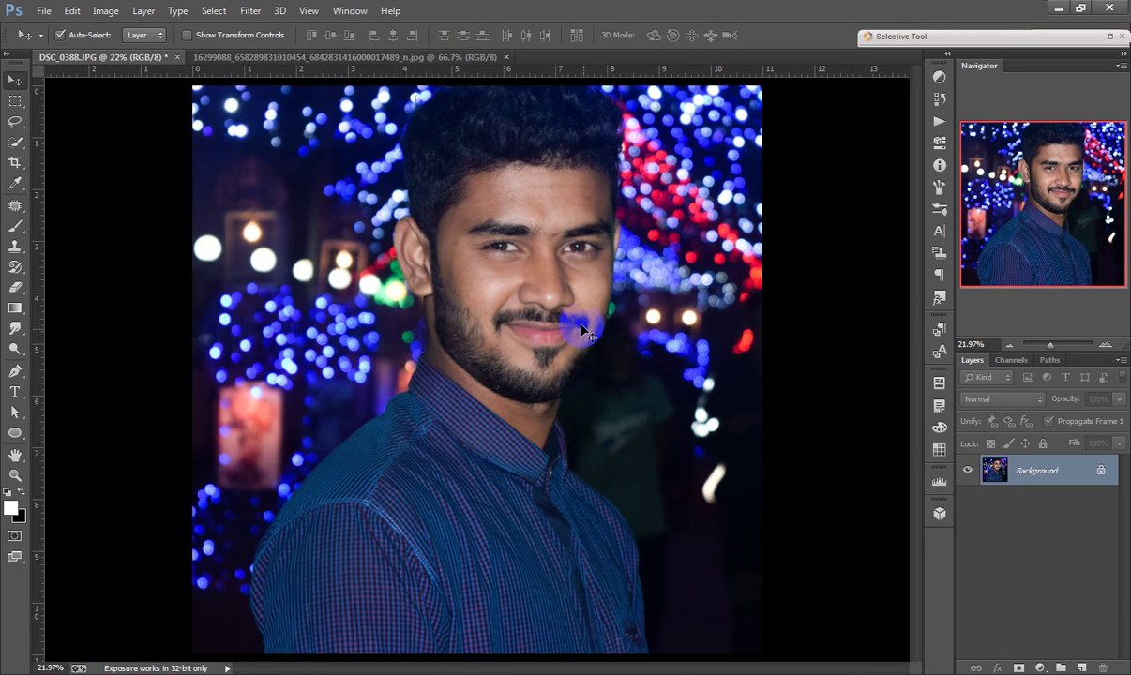
Step: Launch Color Efex Pro 4 from the Filter > Nik Collection menu
left_click(251, 11)
mouse_move(278, 340)
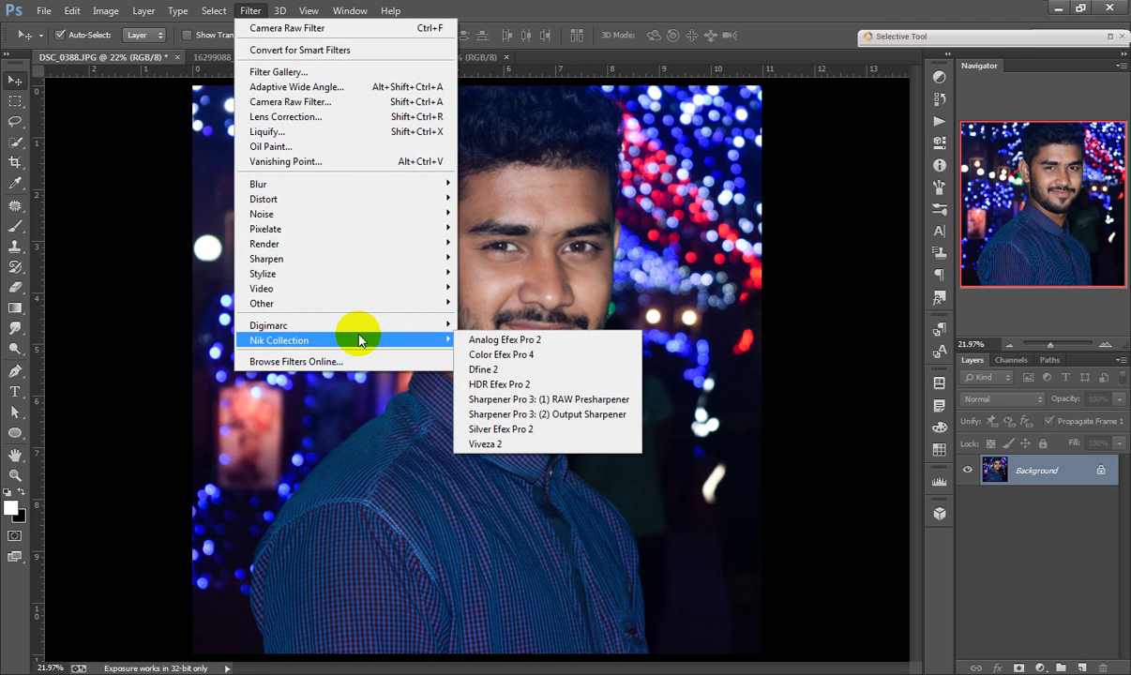
left_click(547, 354)
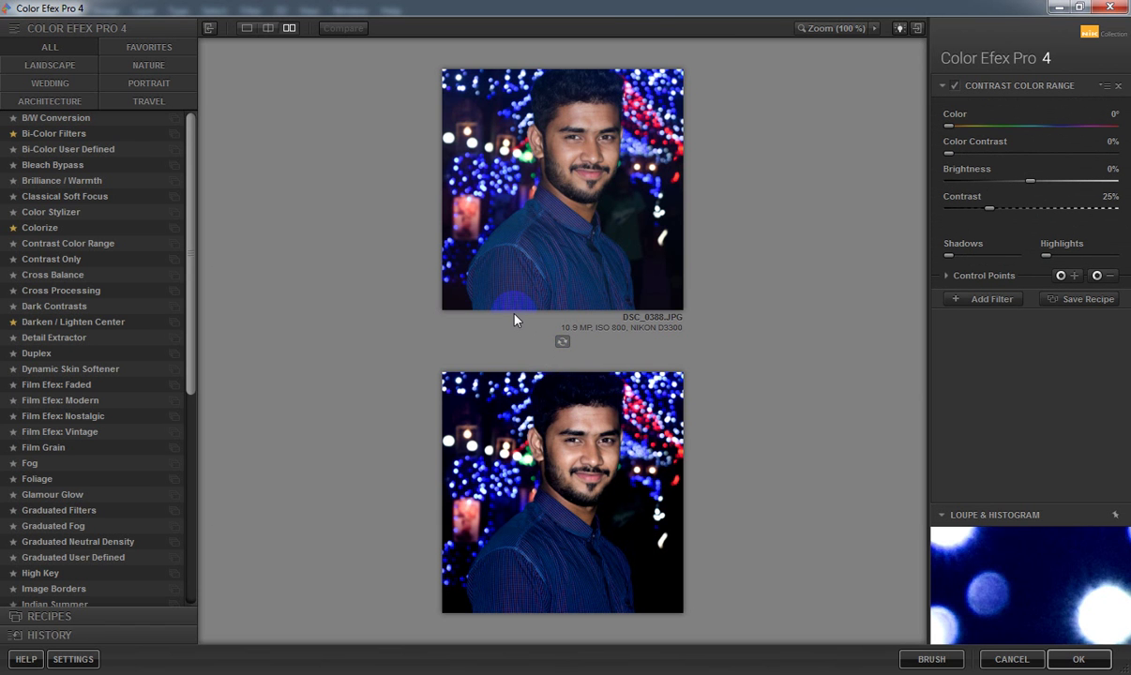
Step: Select Contrast Color Range, check it at 100% zoom, set Color Contrast to 27% and apply
left_click(76, 247)
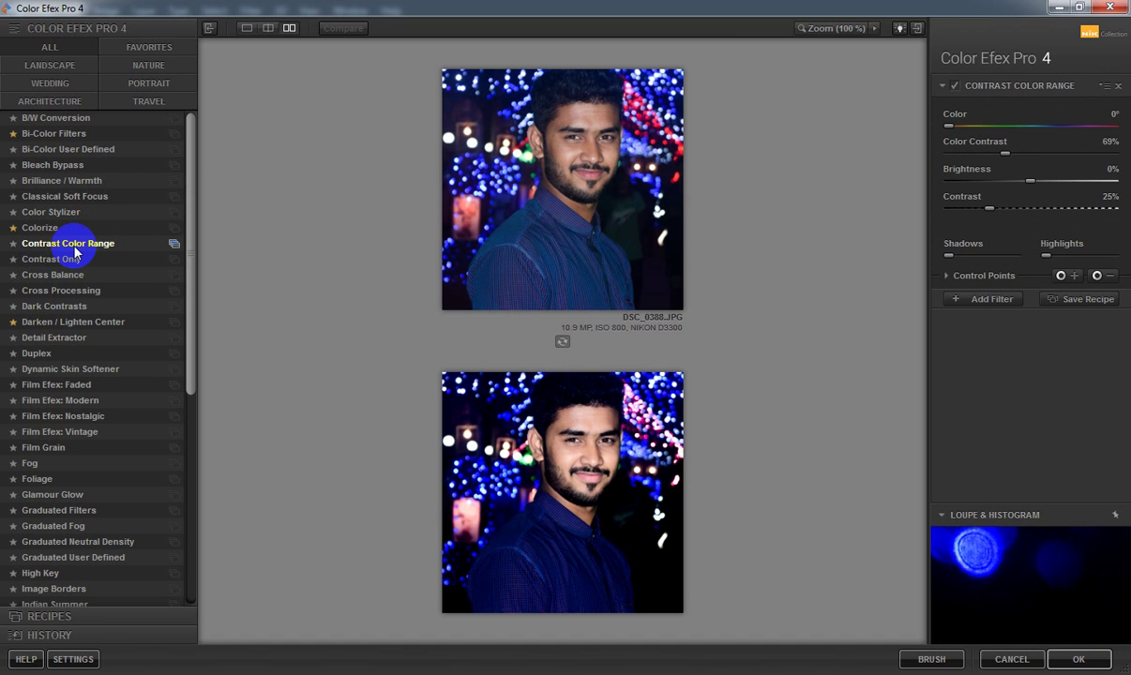
left_click(809, 28)
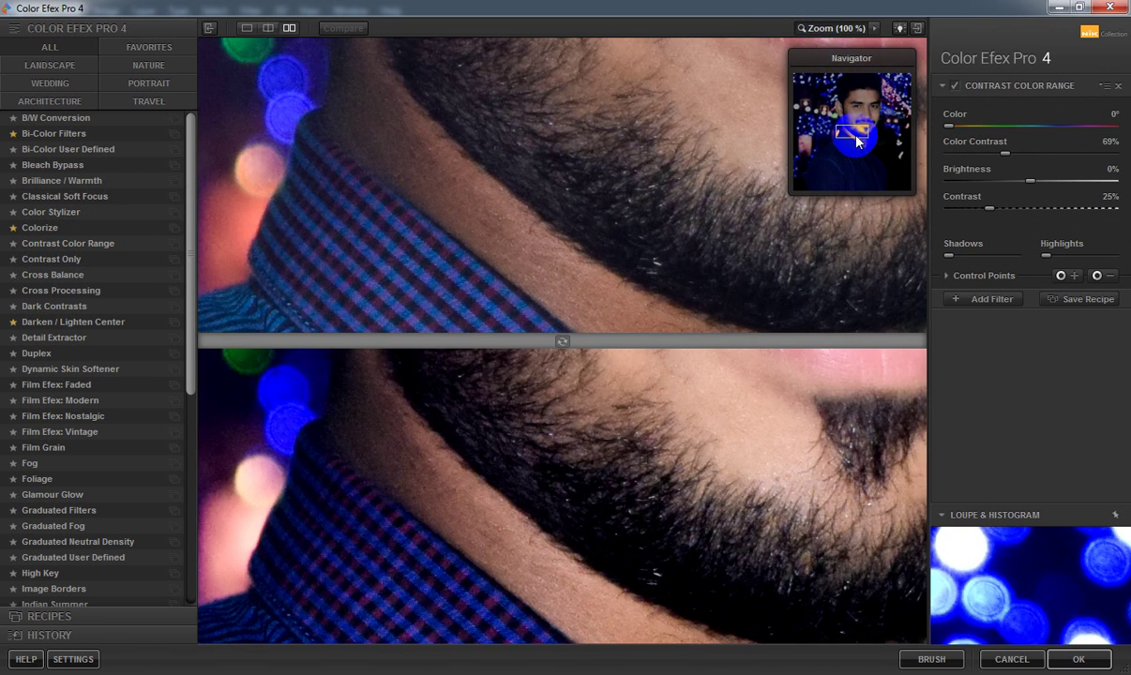
left_click_drag(857, 142, 851, 108)
left_click(833, 28)
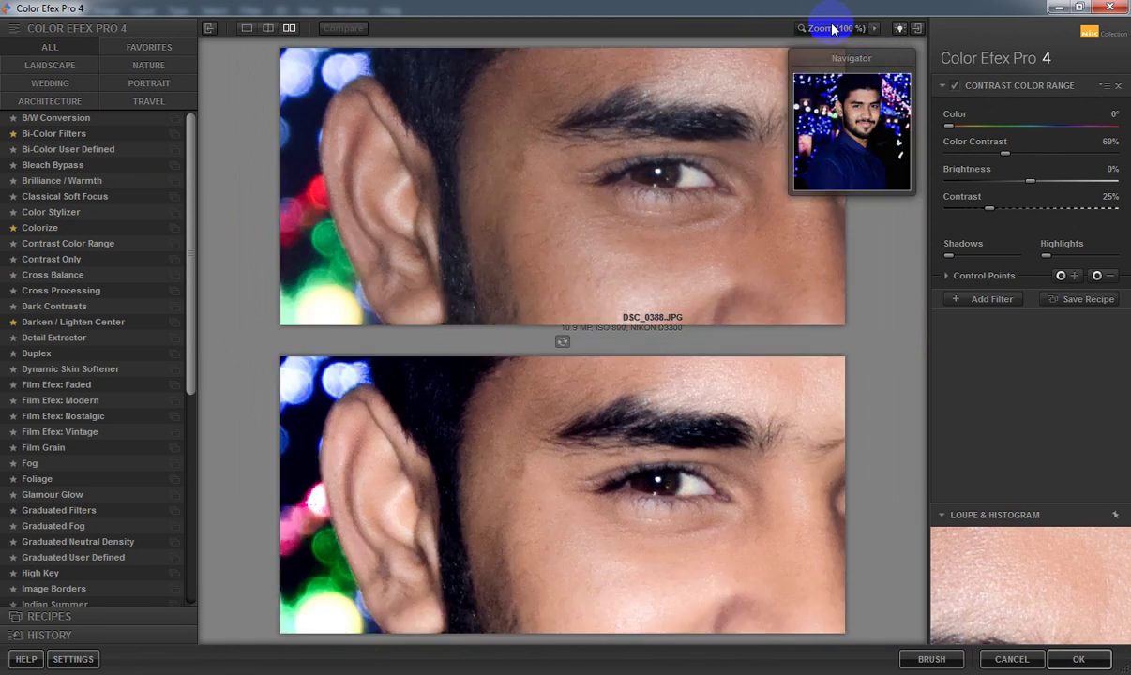
mouse_move(1005, 155)
left_mouse_down()
mouse_move(934, 156)
mouse_move(1126, 171)
mouse_move(959, 141)
mouse_move(1036, 152)
mouse_move(972, 142)
left_mouse_up()
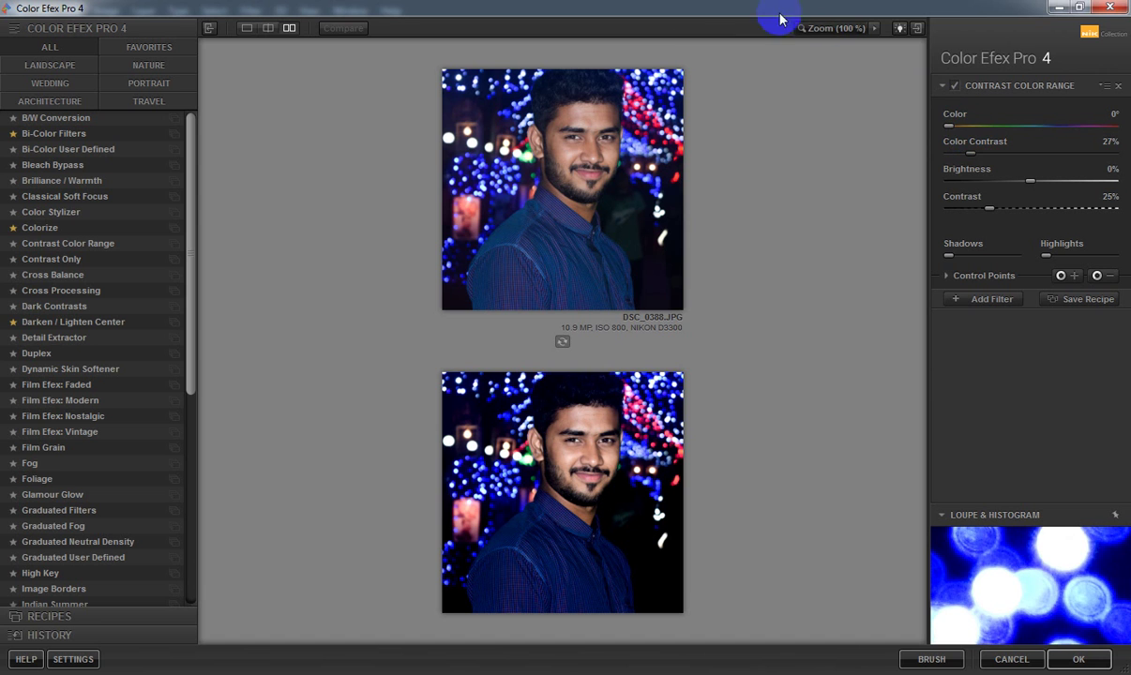
left_click(1079, 661)
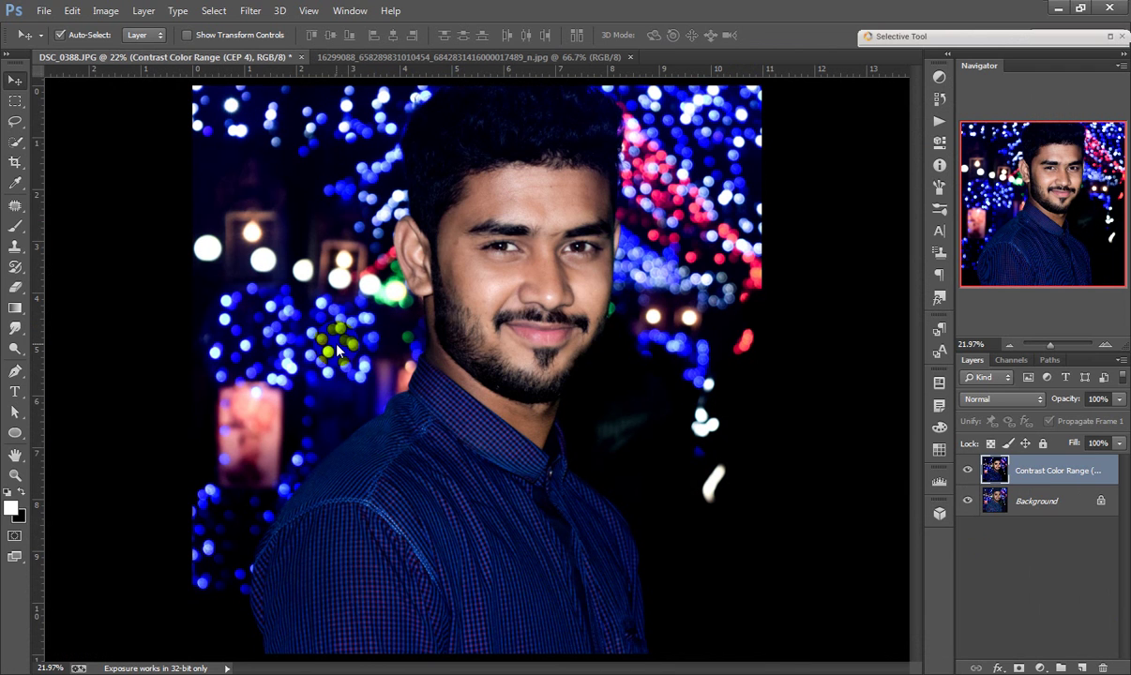
Step: Set the Contrast Color Range layer's Opacity to 90% in the Layers panel
left_click_drag(1081, 392, 1071, 392)
left_click(1095, 442)
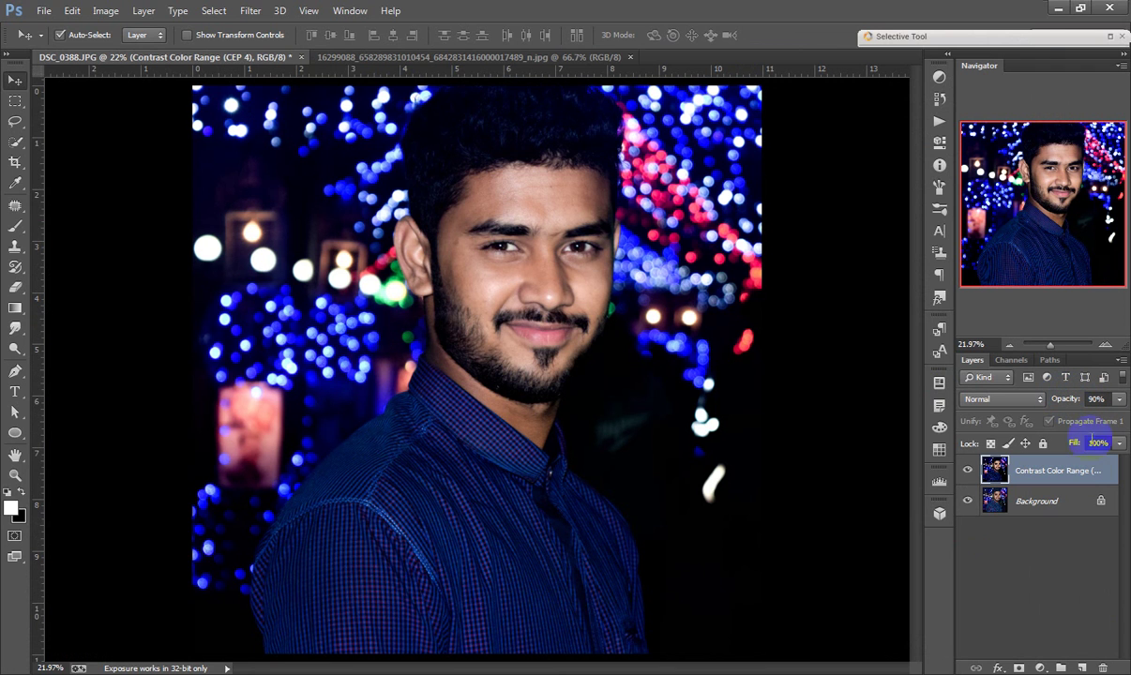
right_click(1043, 469)
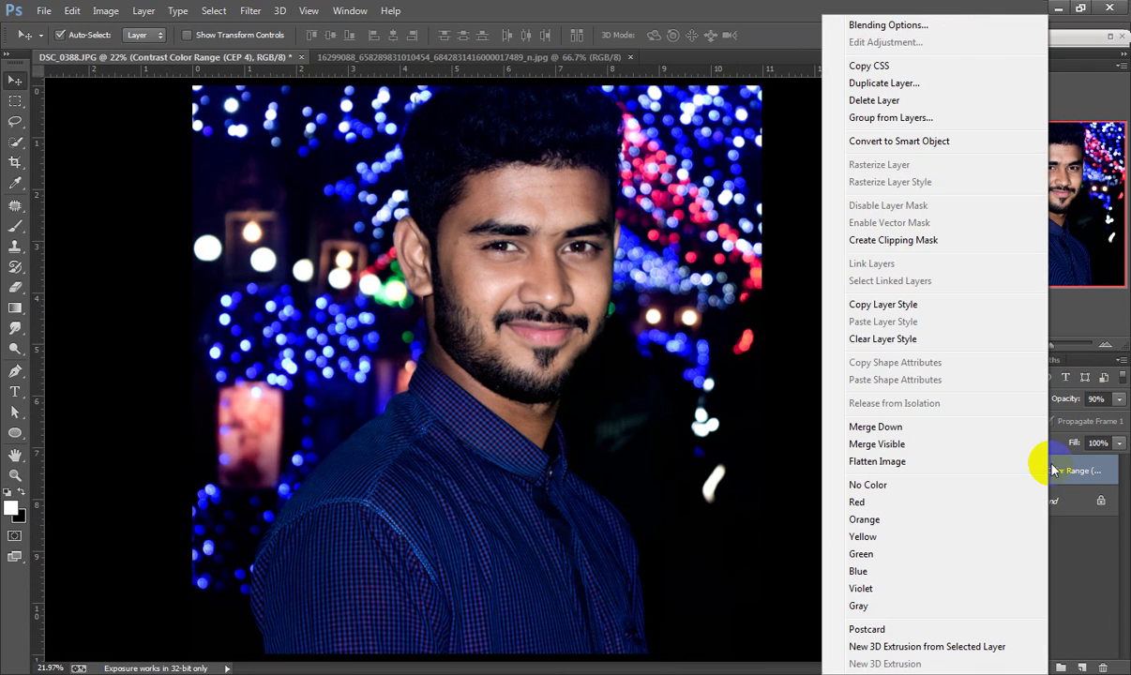
Step: Merge Visible into one Background layer, then duplicate it as Layer 1 with Ctrl+J
left_click(913, 446)
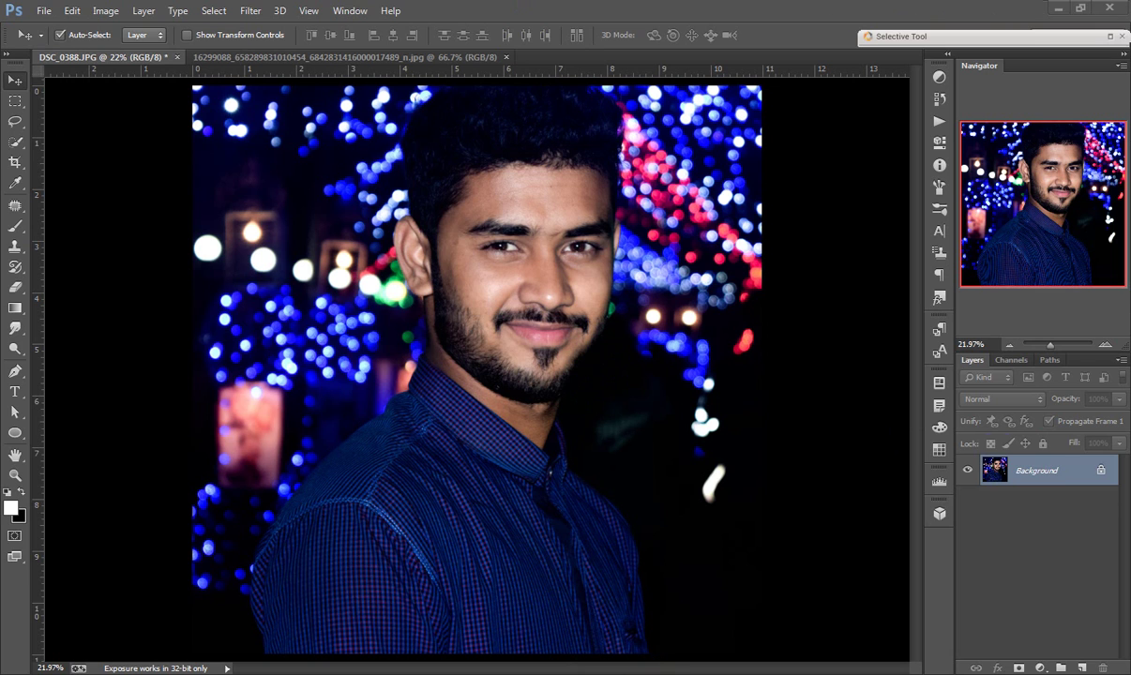
left_click(1072, 472)
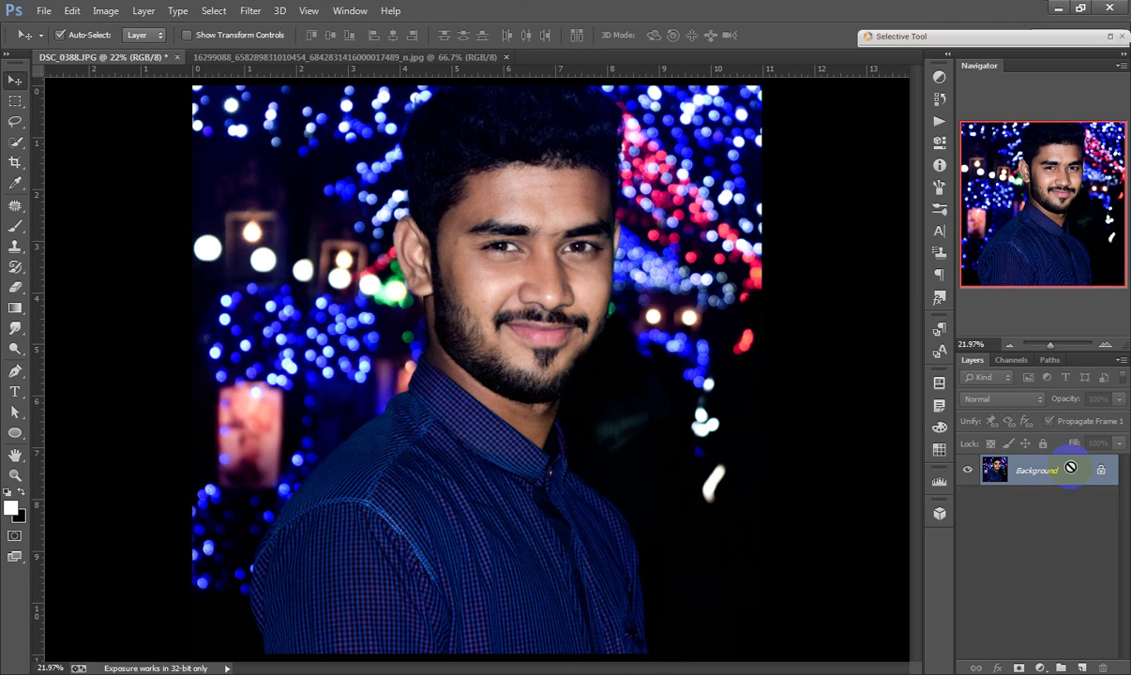
key("ctrl+j")
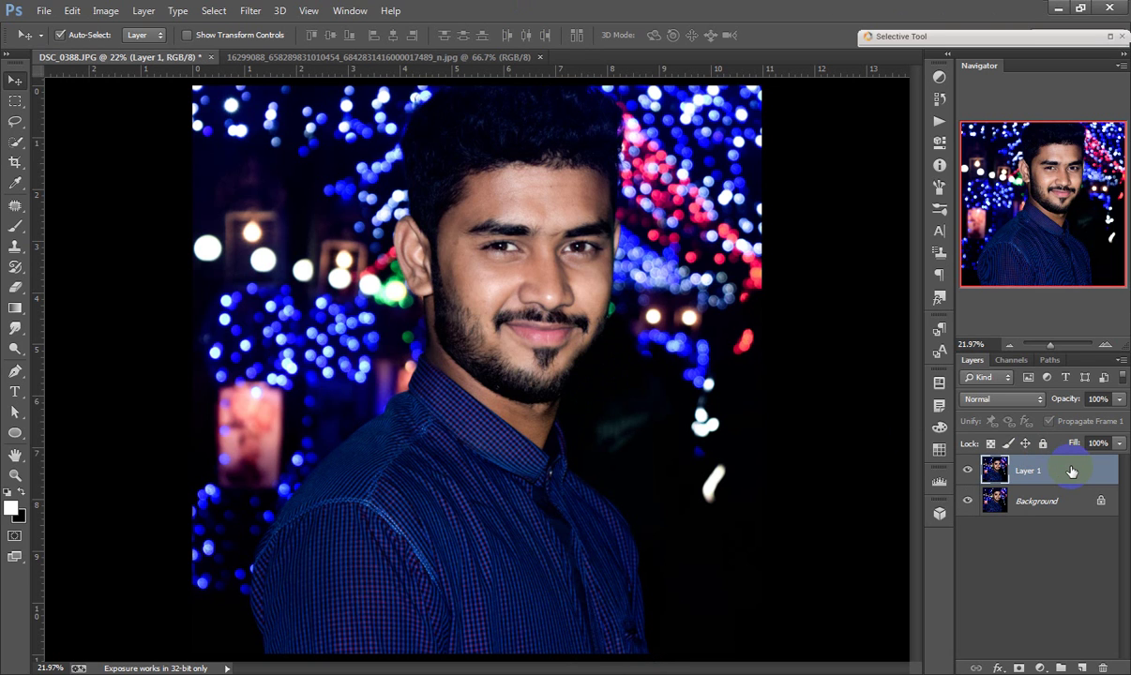
Step: Sample the pink skin tone from the man's face with the Eyedropper as the foreground colour
left_click_drag(6, 178, 102, 184)
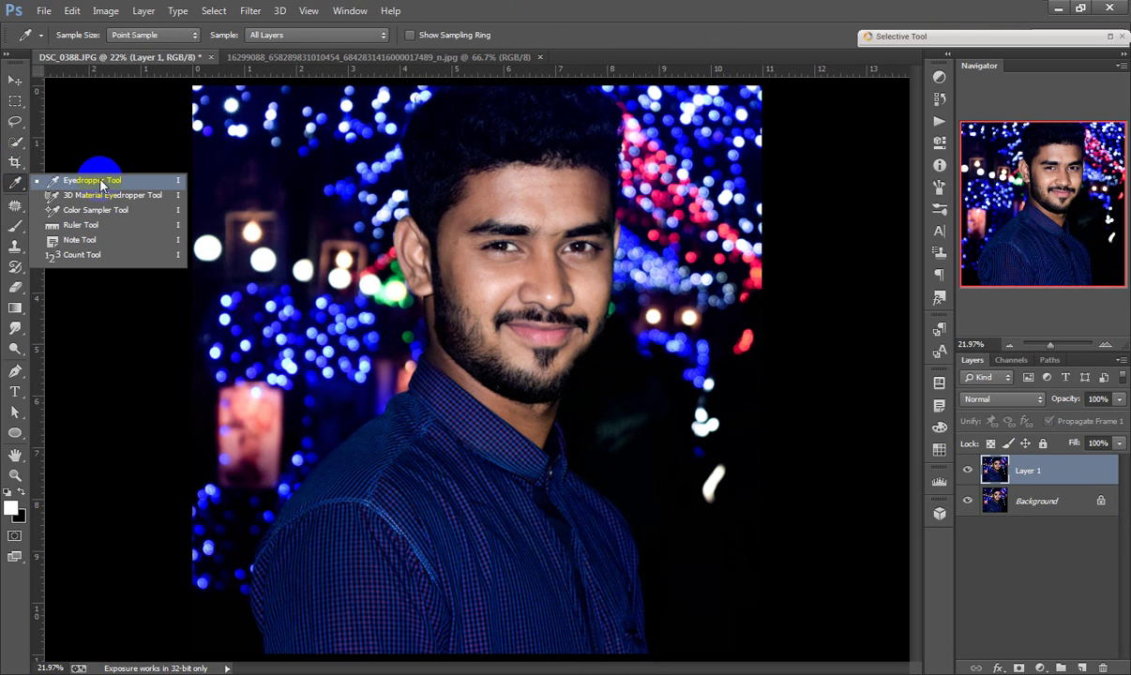
left_click(101, 182)
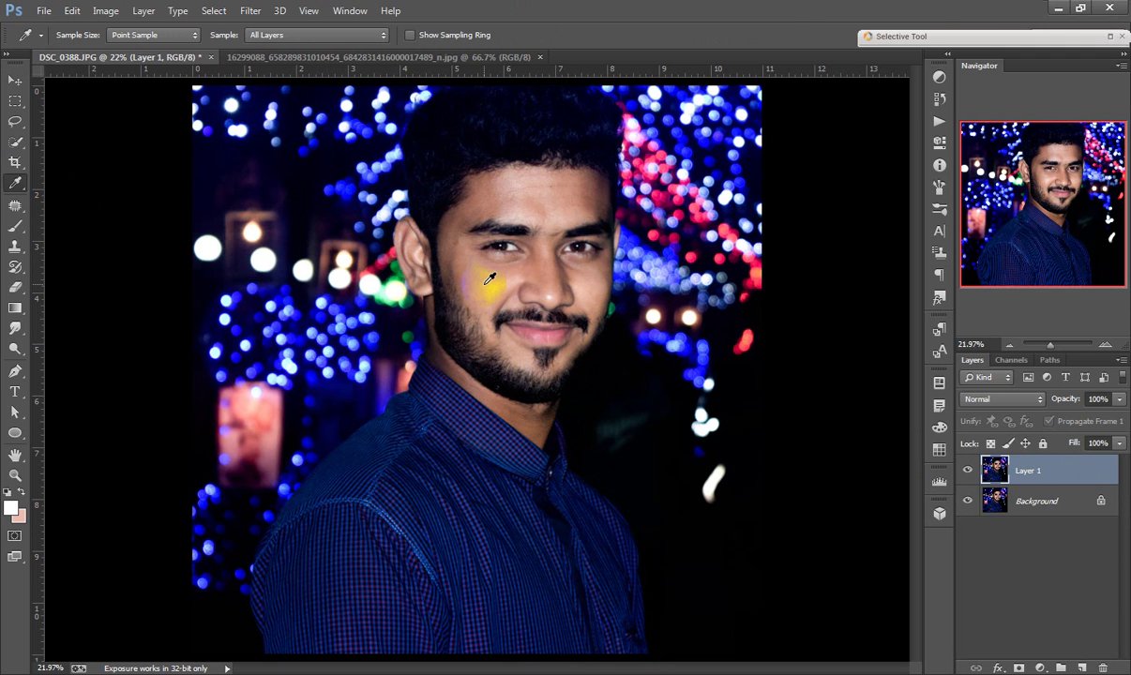
left_click(21, 492)
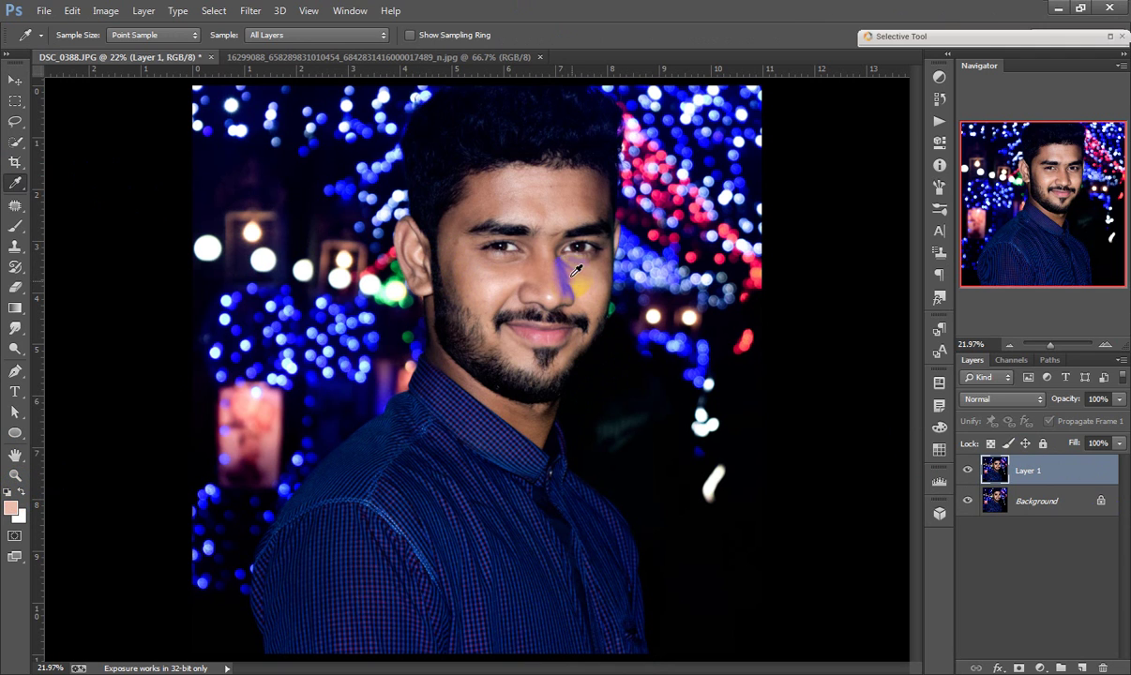
mouse_move(567, 203)
left_mouse_down()
mouse_move(476, 290)
mouse_move(484, 286)
left_mouse_up()
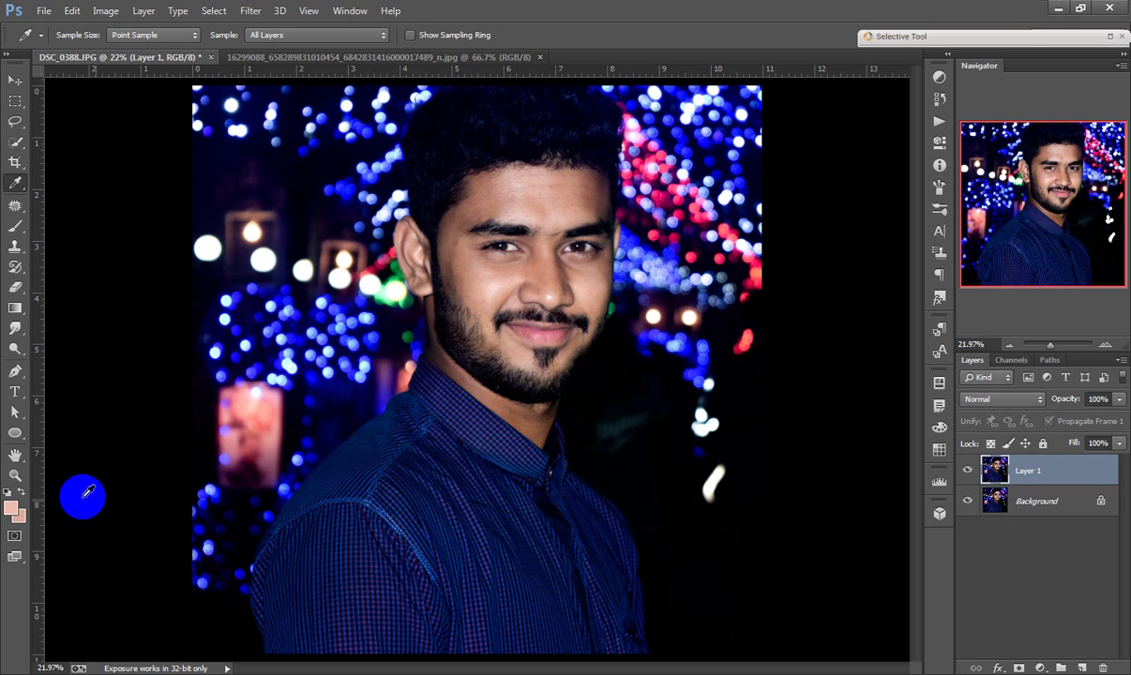
left_click(23, 492)
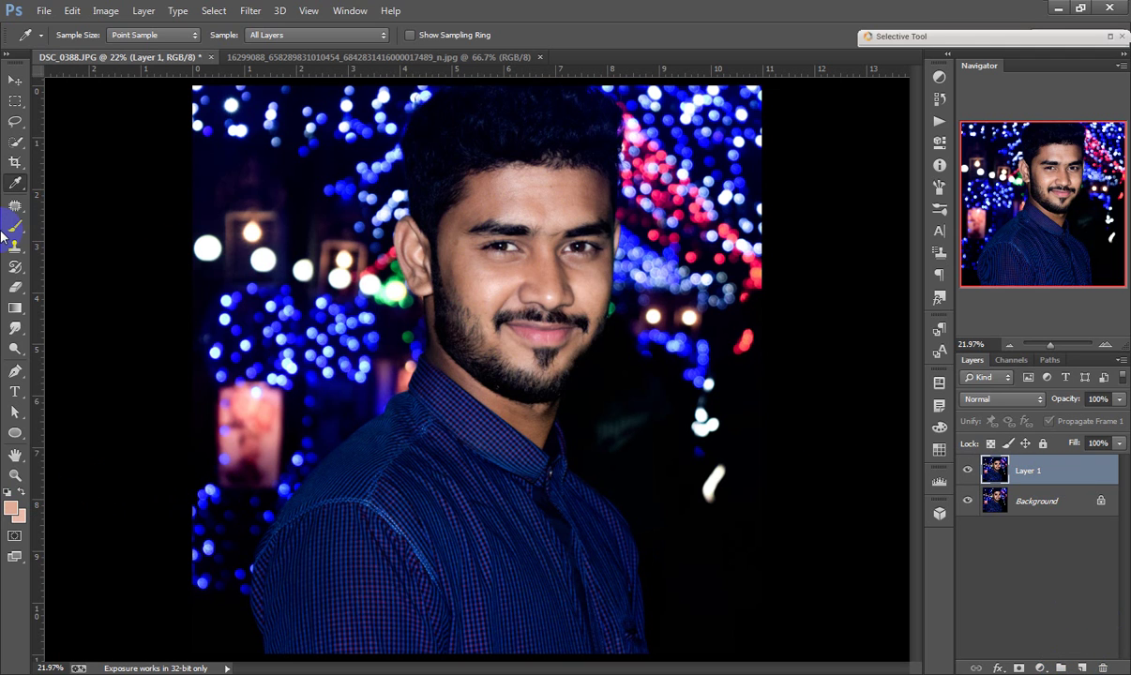
Step: Switch to the Mixer Brush, load it with the skin tone, and zoom into the forehead
left_click_drag(15, 226, 98, 277)
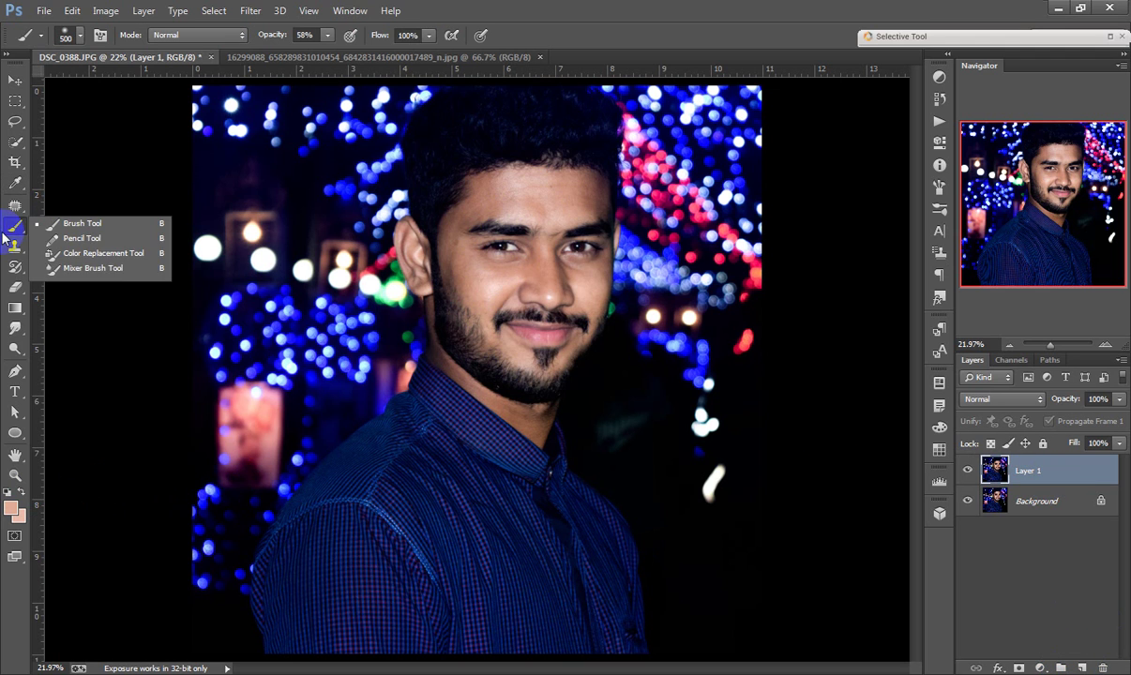
left_click(98, 270)
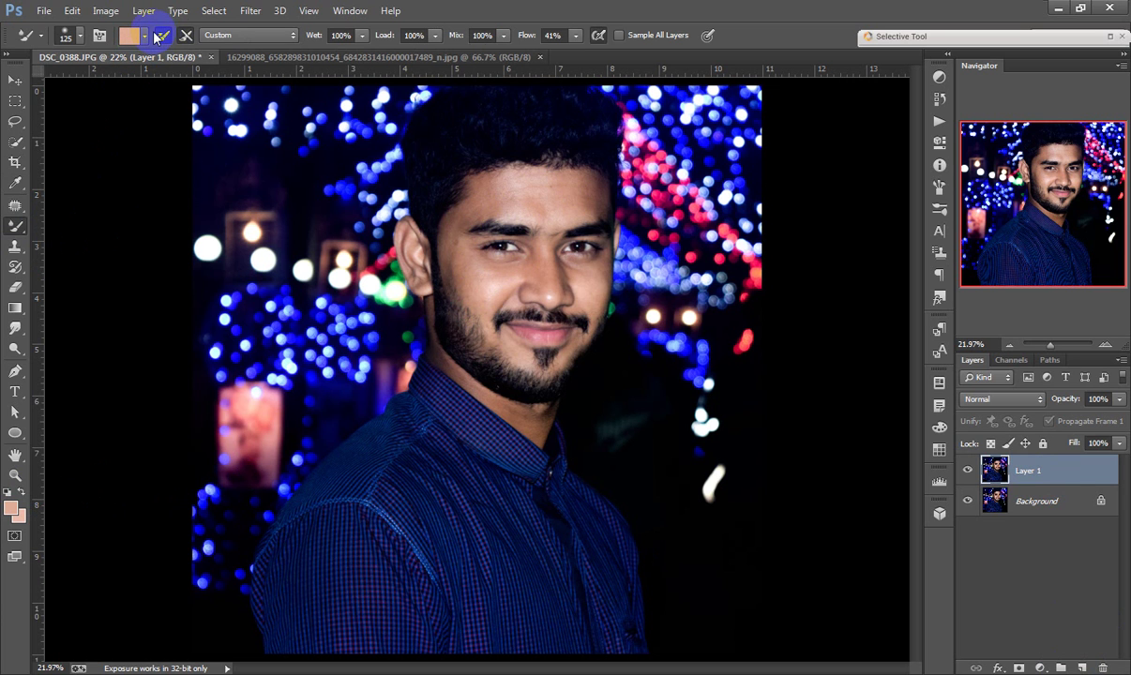
left_click(158, 35)
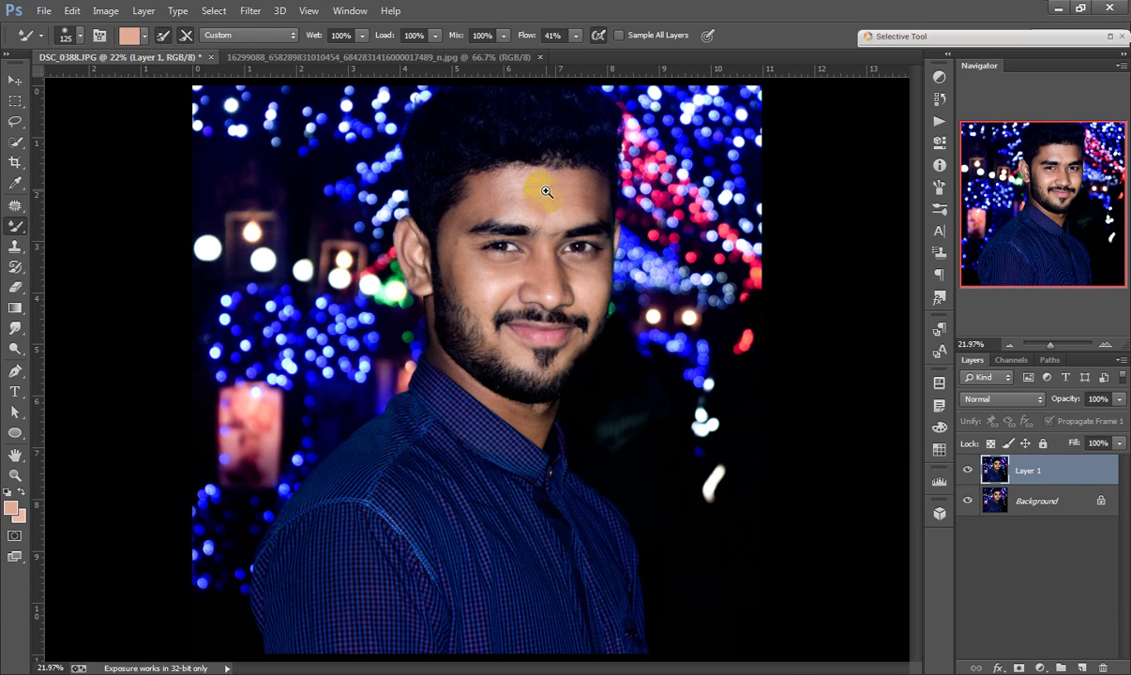
scroll(507, 195, "up", 2)
scroll(507, 196, "up", 2)
scroll(507, 196, "up", 1)
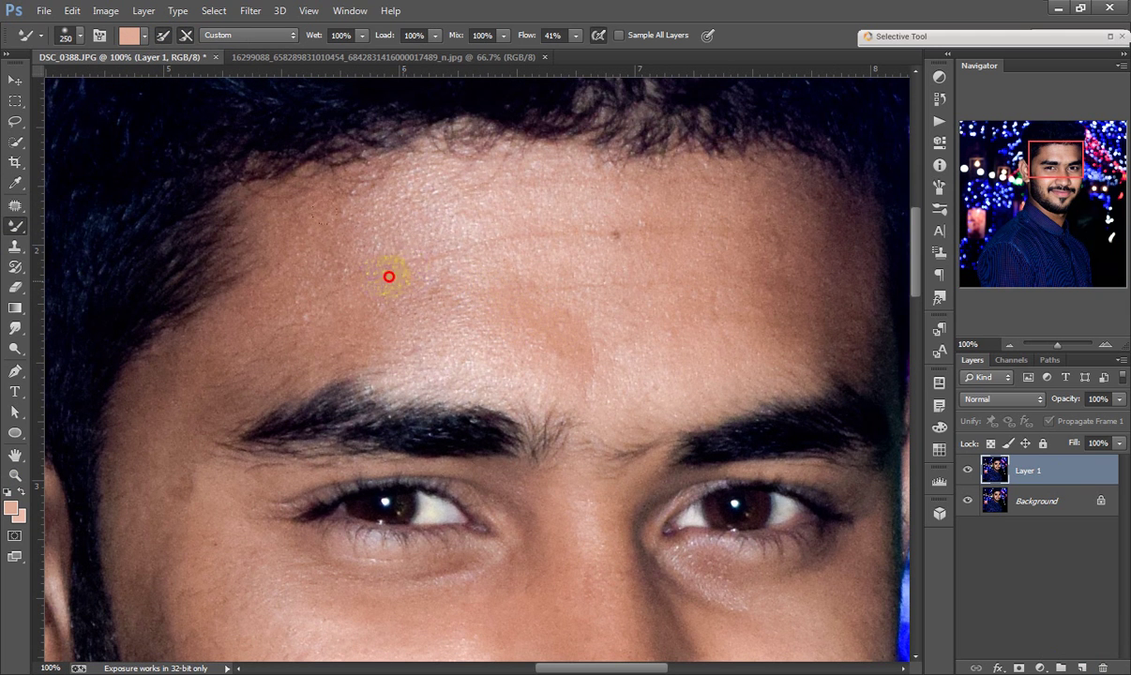
Step: Blend the forehead and left temple skin, shrinking the brush to 150 then back to 250
mouse_move(442, 274)
left_mouse_down()
mouse_move(515, 250)
mouse_move(540, 222)
mouse_move(578, 249)
mouse_move(730, 255)
mouse_move(760, 275)
mouse_move(800, 258)
mouse_move(578, 339)
mouse_move(641, 331)
mouse_move(502, 316)
left_mouse_up()
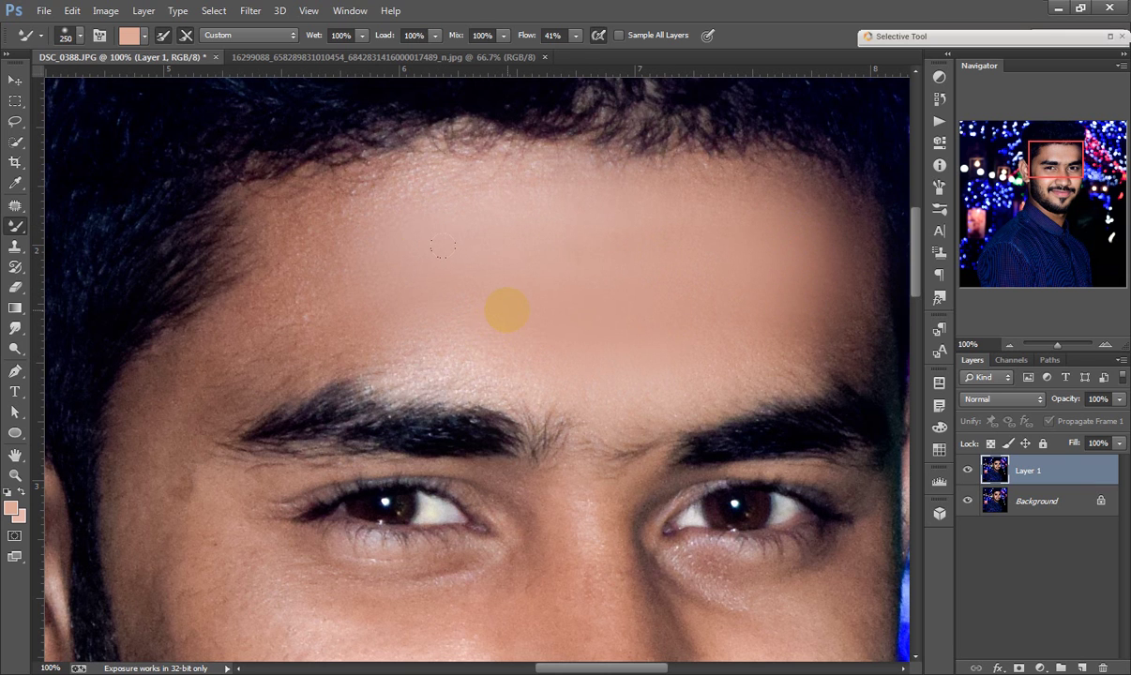
left_click(504, 324, "ctrl+alt")
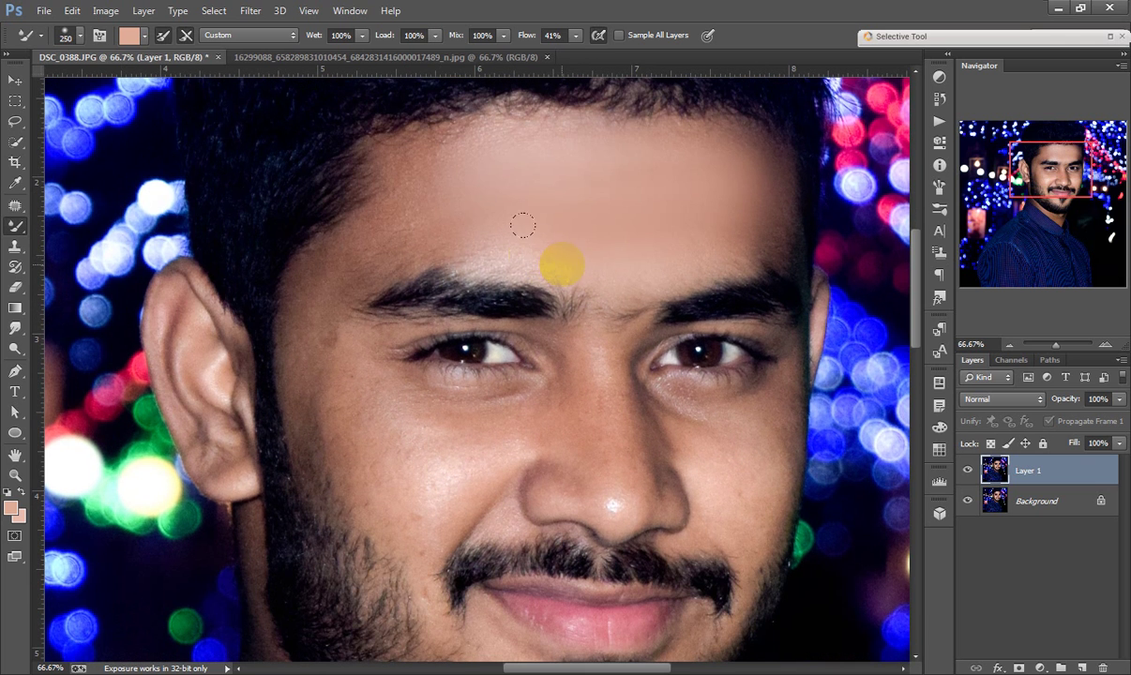
left_click_drag(486, 242, 747, 235)
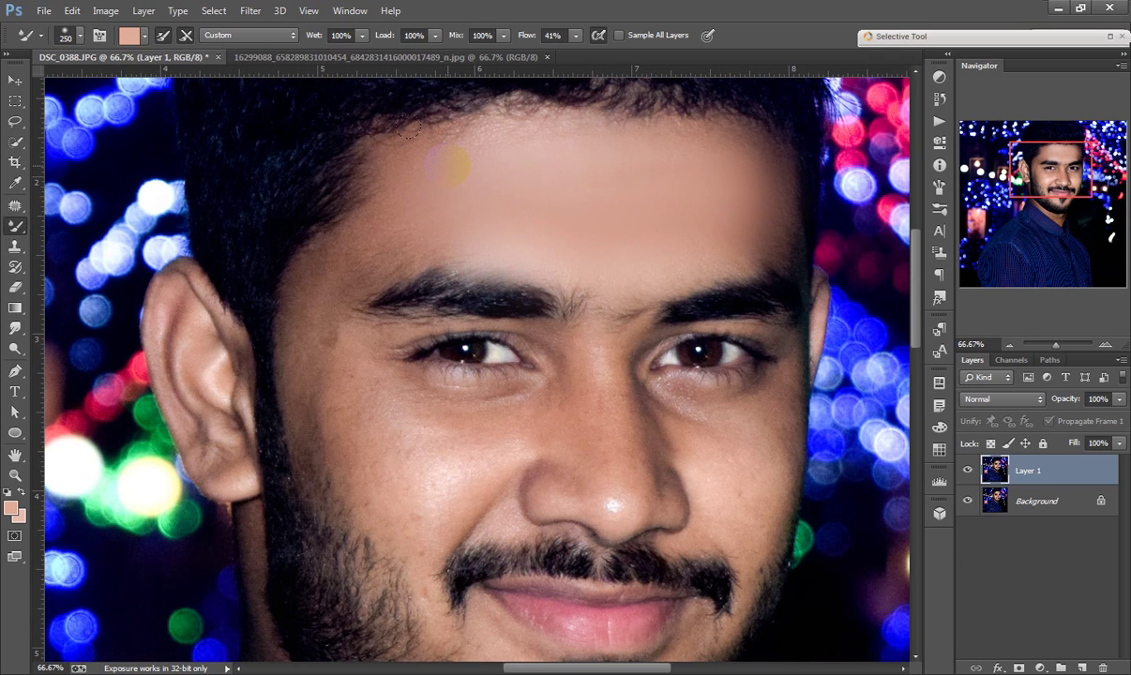
key("bracketleft")
key("bracketleft")
key("bracketleft")
mouse_move(353, 252)
left_mouse_down()
mouse_move(340, 285)
mouse_move(319, 272)
left_mouse_up()
key("bracketright")
key("bracketright")
key("bracketright")
Step: Smooth the left temple and left cheek with the brush reduced to about 200
mouse_move(413, 465)
left_mouse_down()
mouse_move(354, 405)
mouse_move(310, 324)
left_mouse_up()
key("bracketleft")
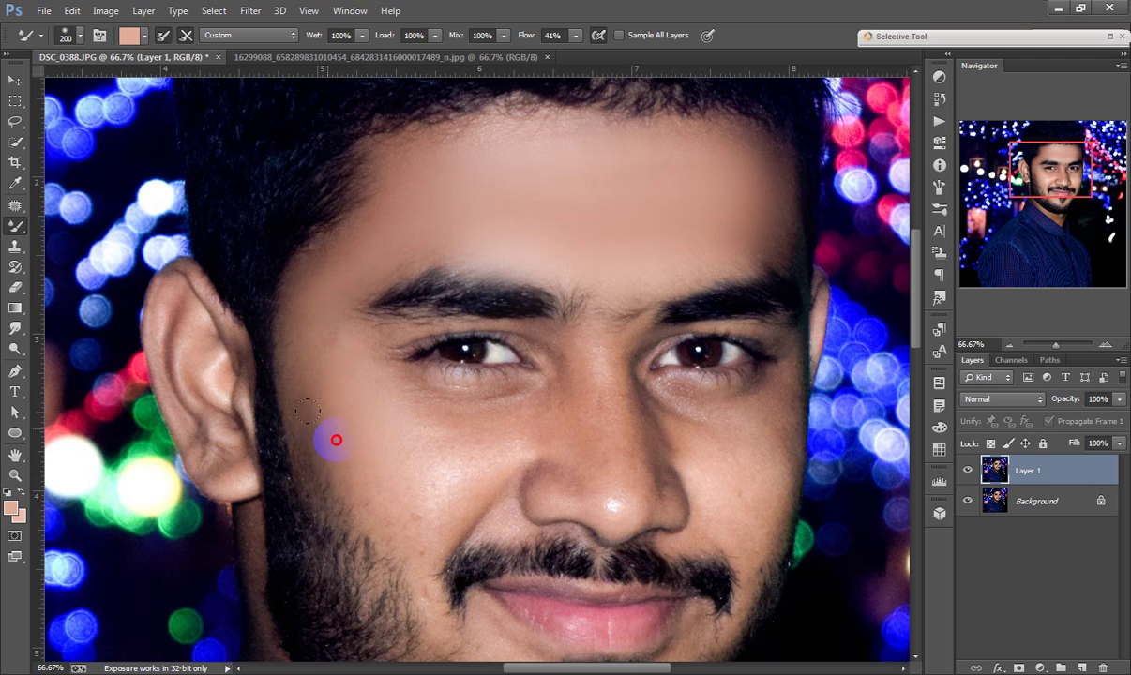
left_click_drag(310, 434, 289, 345)
key("bracketleft")
left_click_drag(378, 509, 434, 487)
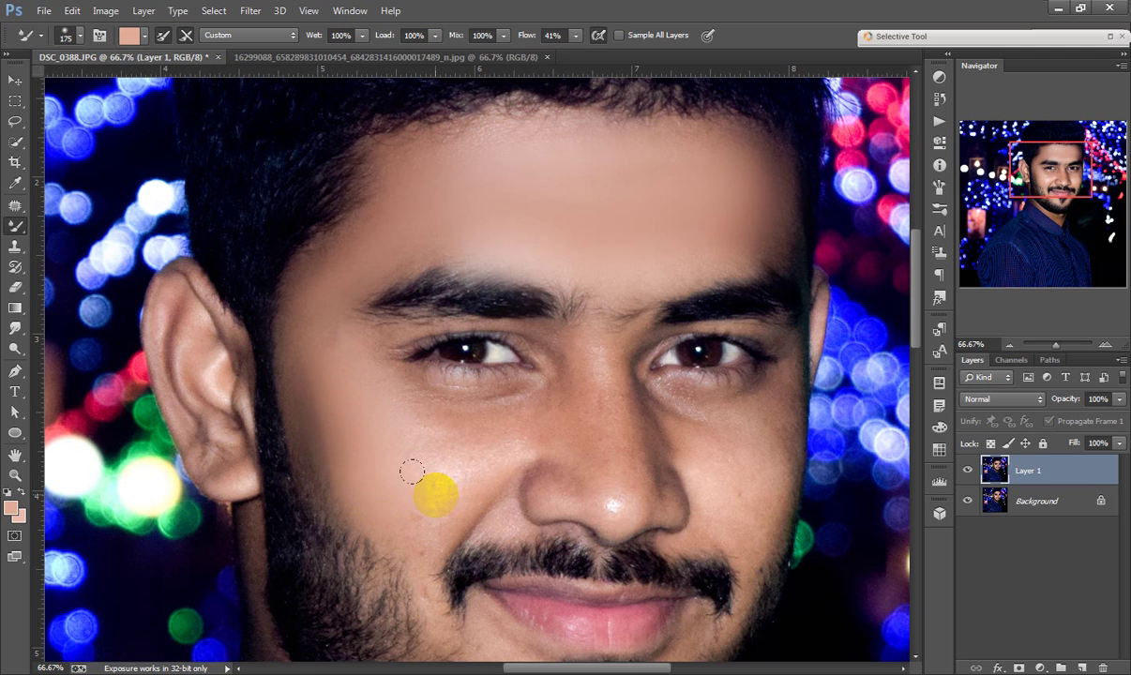
mouse_move(427, 533)
left_mouse_down()
mouse_move(448, 469)
mouse_move(418, 409)
left_mouse_up()
Step: Smooth under the inner eye, the nose bridge, the right cheek and across the nose
left_click_drag(530, 399, 542, 391)
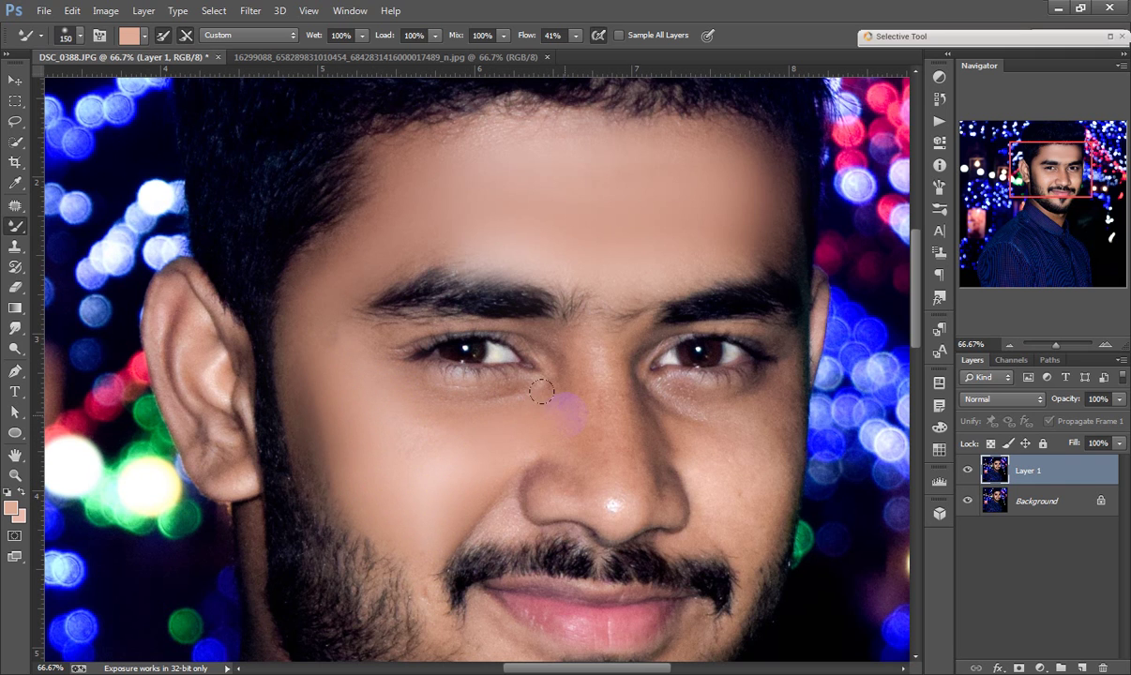
mouse_move(570, 348)
left_mouse_down()
mouse_move(613, 416)
mouse_move(599, 447)
mouse_move(573, 370)
left_mouse_up()
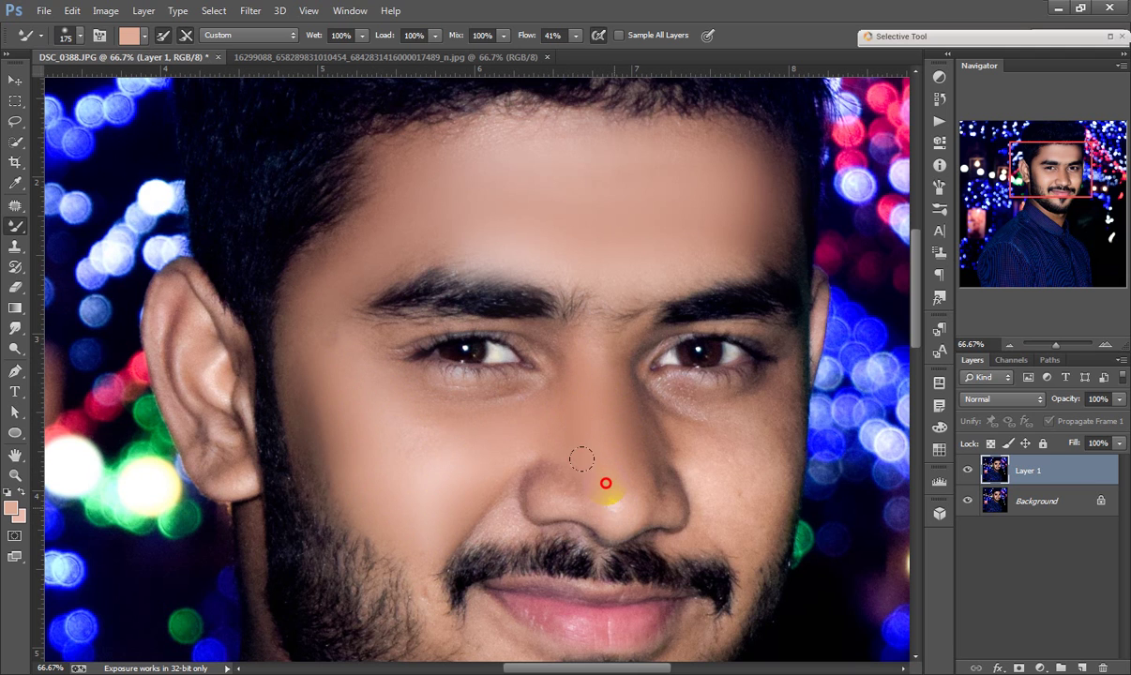
mouse_move(532, 451)
left_mouse_down()
mouse_move(633, 439)
mouse_move(615, 388)
mouse_move(628, 386)
mouse_move(689, 454)
left_mouse_up()
key("bracketright")
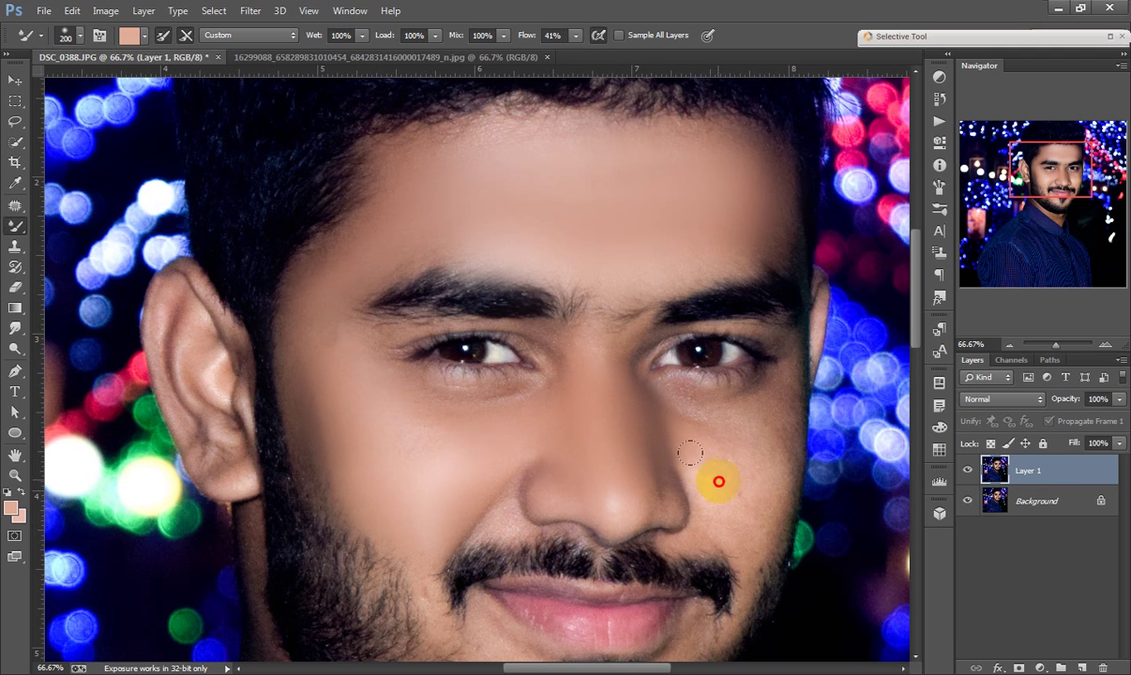
key("bracketleft")
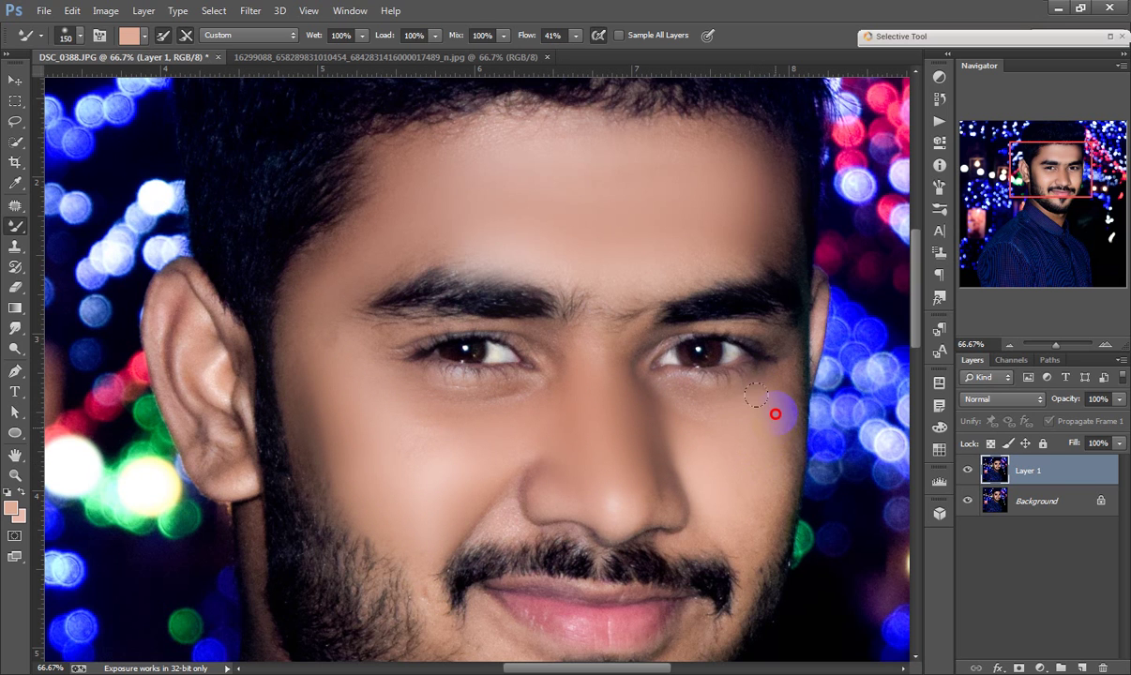
mouse_move(756, 391)
left_mouse_down()
mouse_move(748, 481)
mouse_move(735, 502)
left_mouse_up()
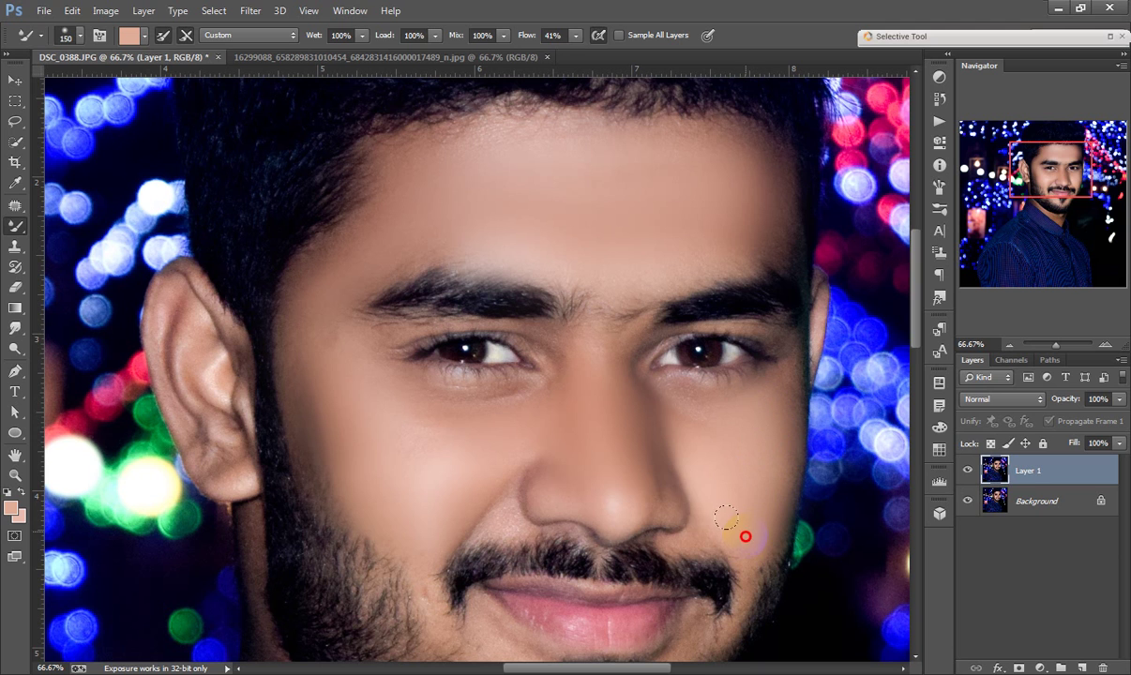
left_click_drag(652, 483, 560, 462)
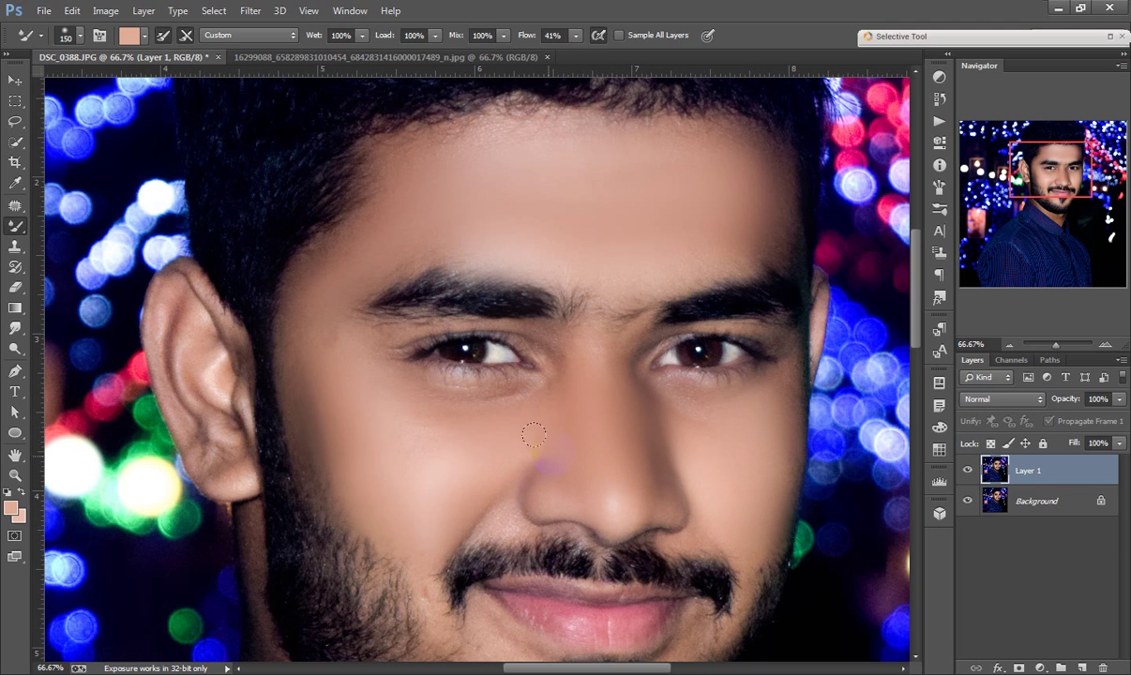
Step: Smooth the skin beside the chin and across the forehead with the Mixer Brush
left_click_drag(555, 445, 607, 365)
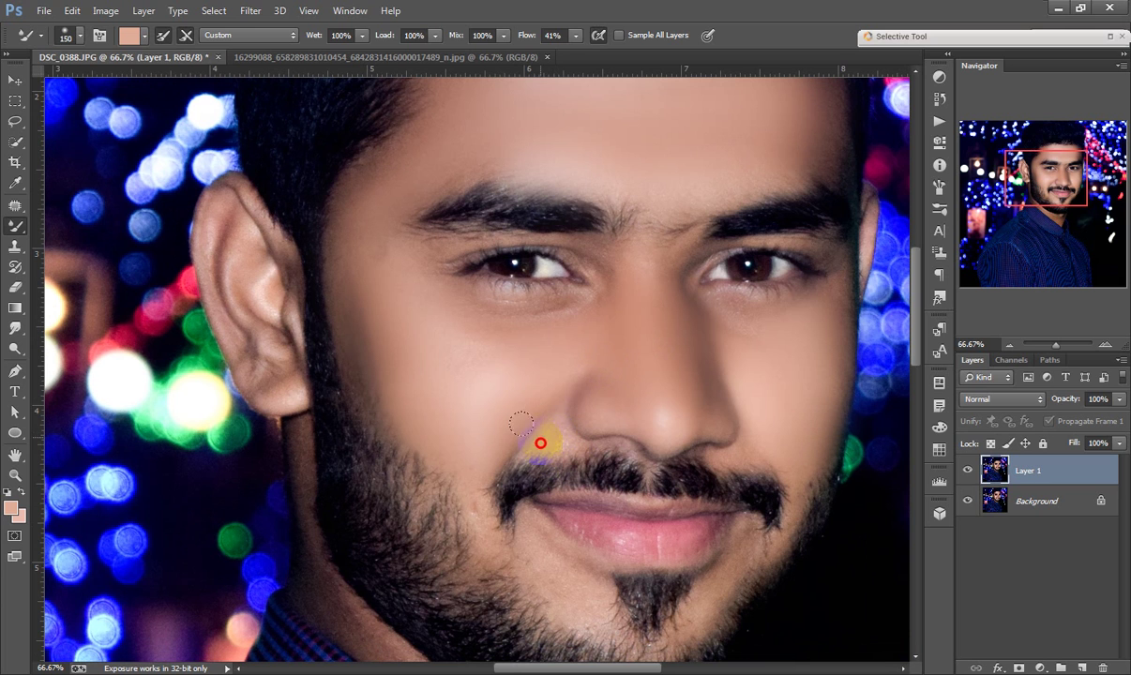
left_click_drag(552, 568, 734, 569)
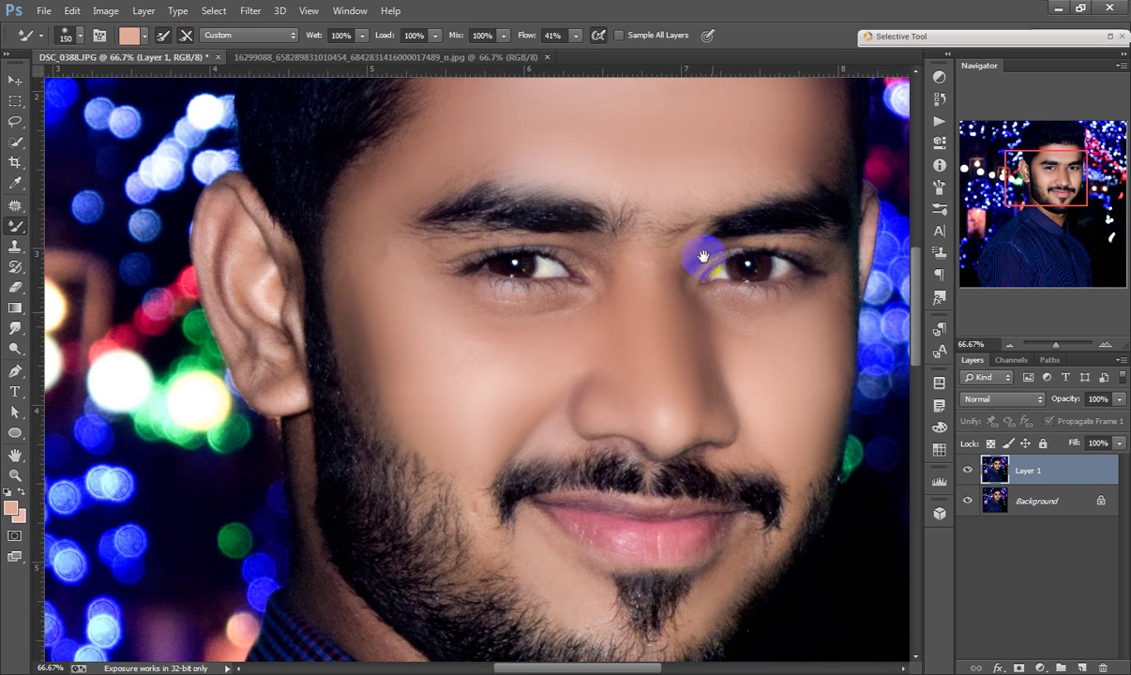
left_click_drag(698, 252, 681, 450)
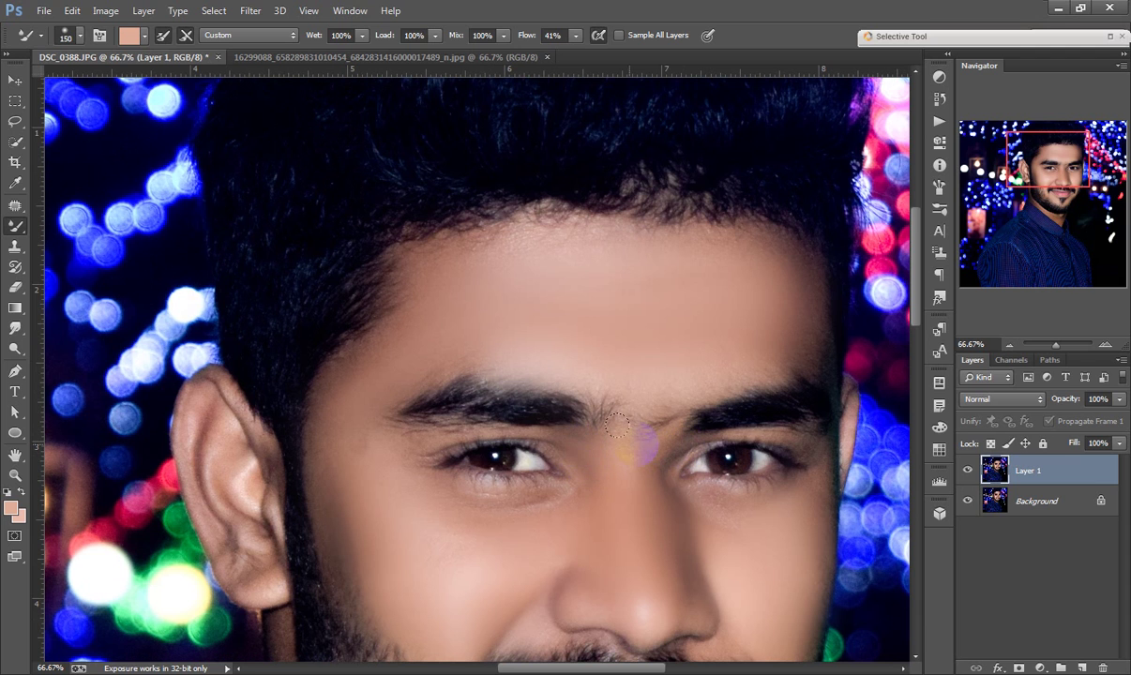
mouse_move(617, 425)
left_mouse_down()
mouse_move(657, 427)
mouse_move(692, 355)
mouse_move(612, 242)
left_mouse_up()
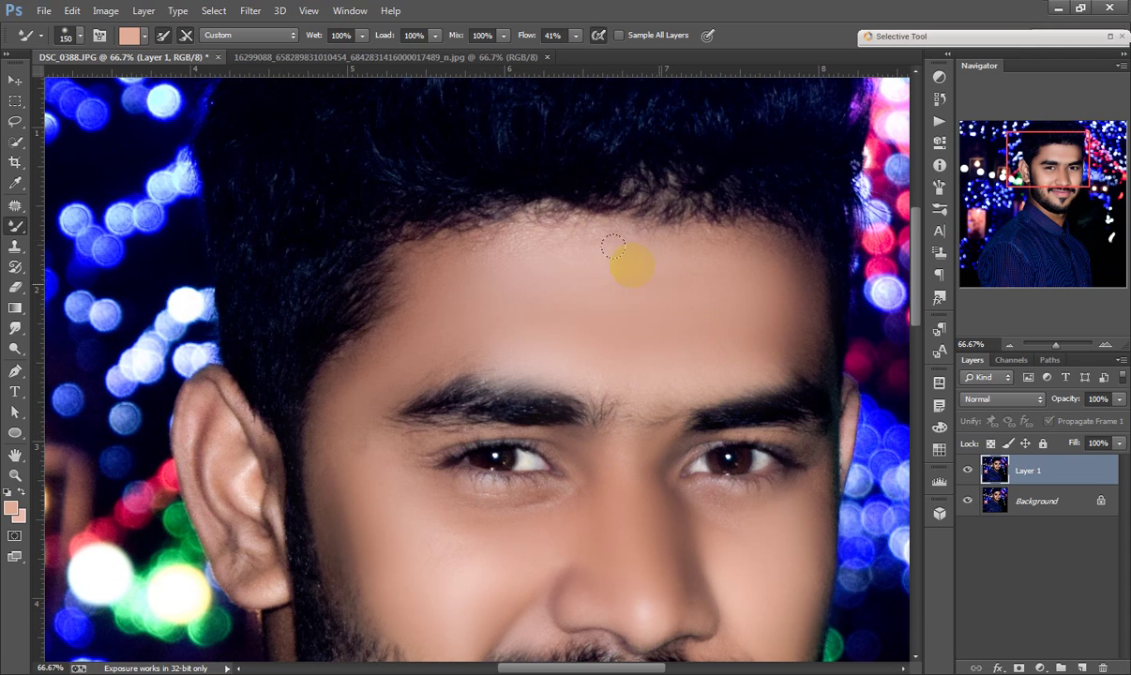
left_click_drag(417, 224, 567, 237)
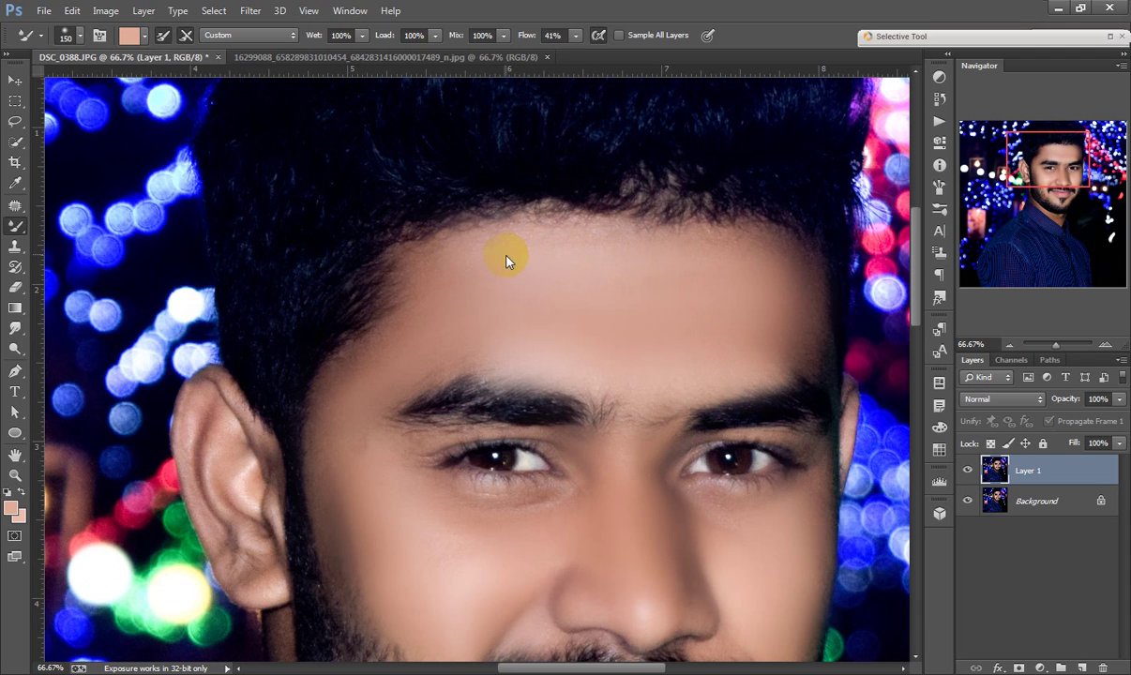
Step: Resize the Mixer Brush to 125 and smooth the neck and earlobe skin
left_click_drag(468, 448, 428, 190)
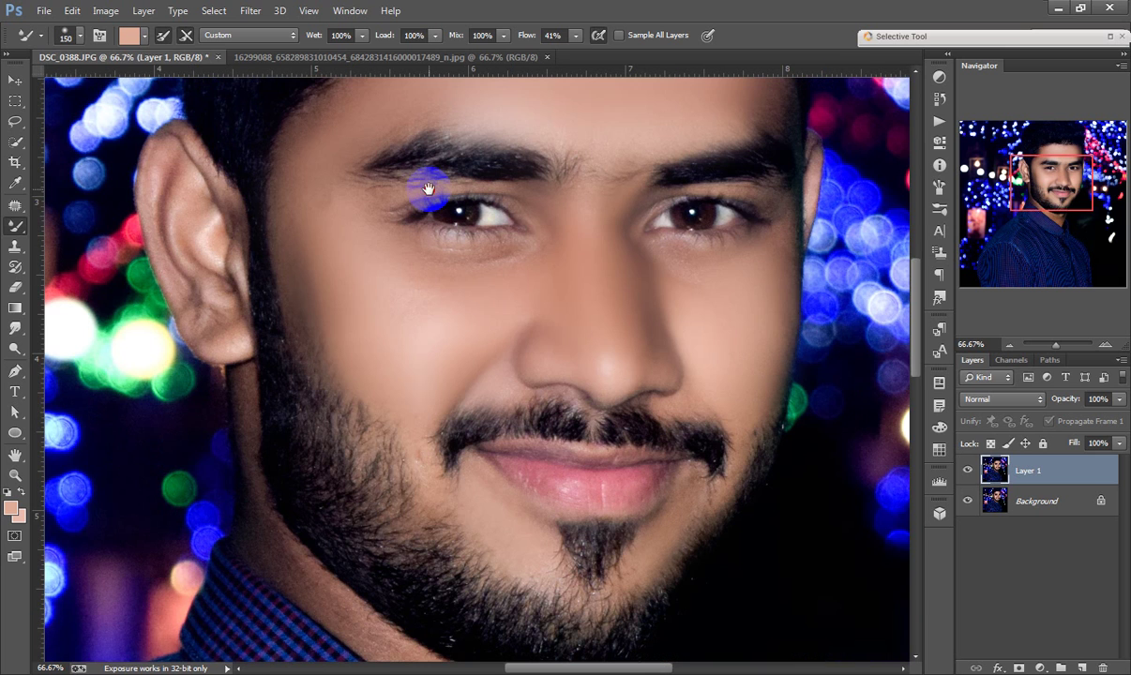
left_click_drag(449, 523, 495, 482)
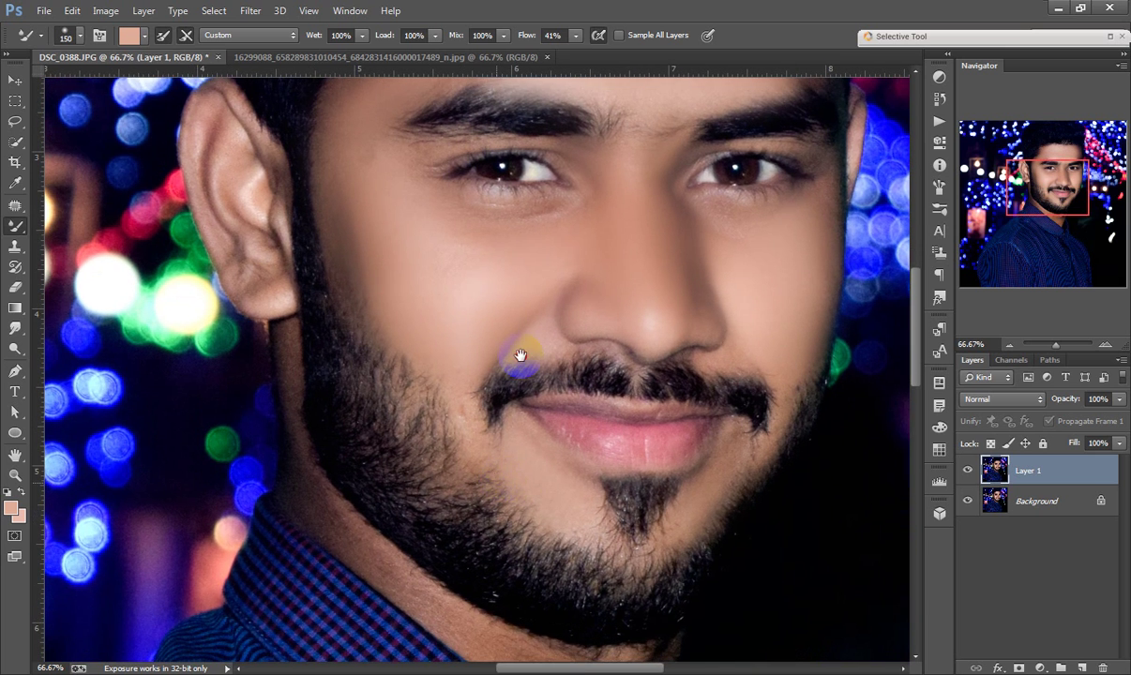
left_click_drag(521, 355, 547, 214)
key("bracketleft")
key("bracketleft")
key("bracketleft")
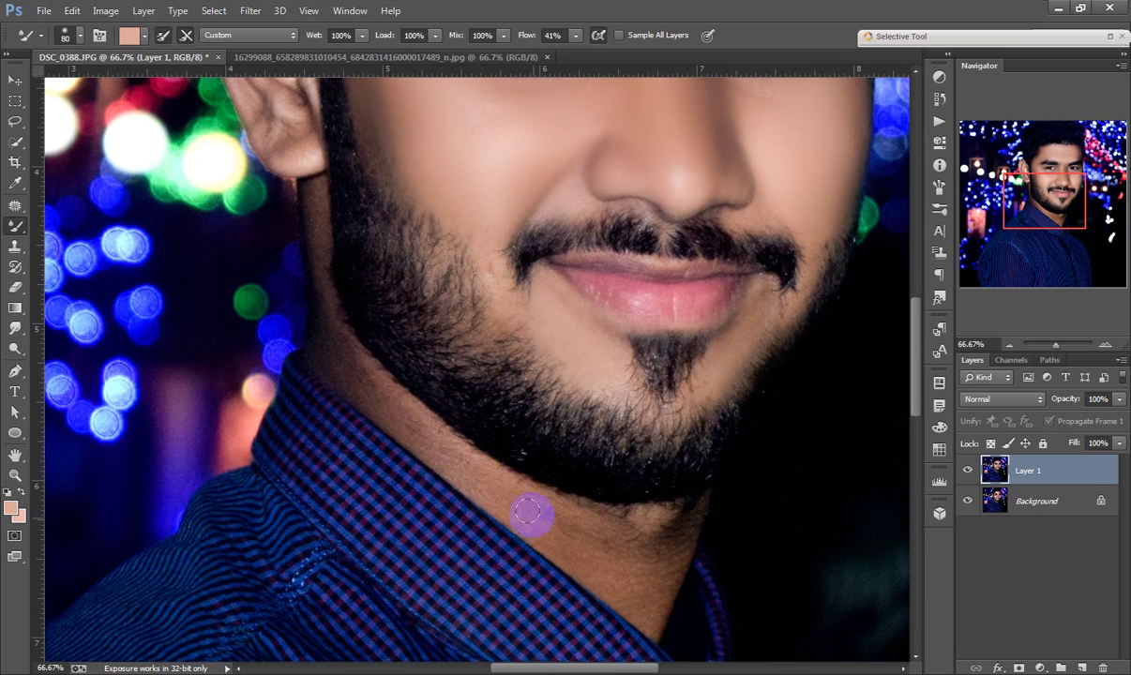
key("bracketright")
key("bracketright")
key("bracketright")
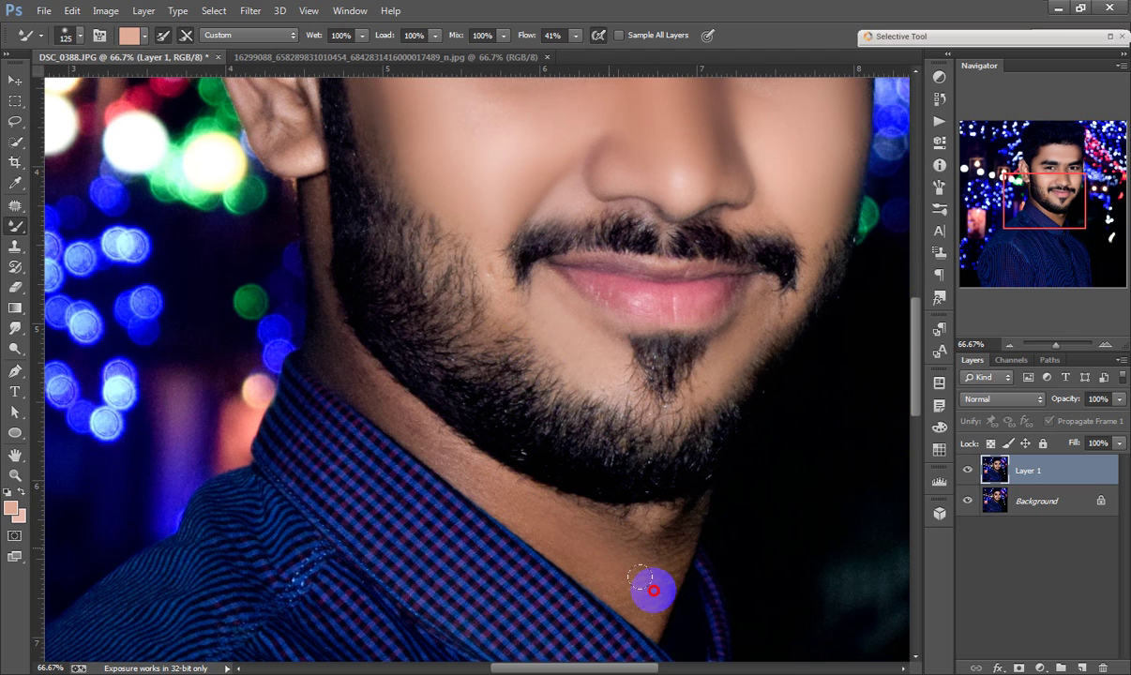
left_click_drag(654, 591, 480, 469)
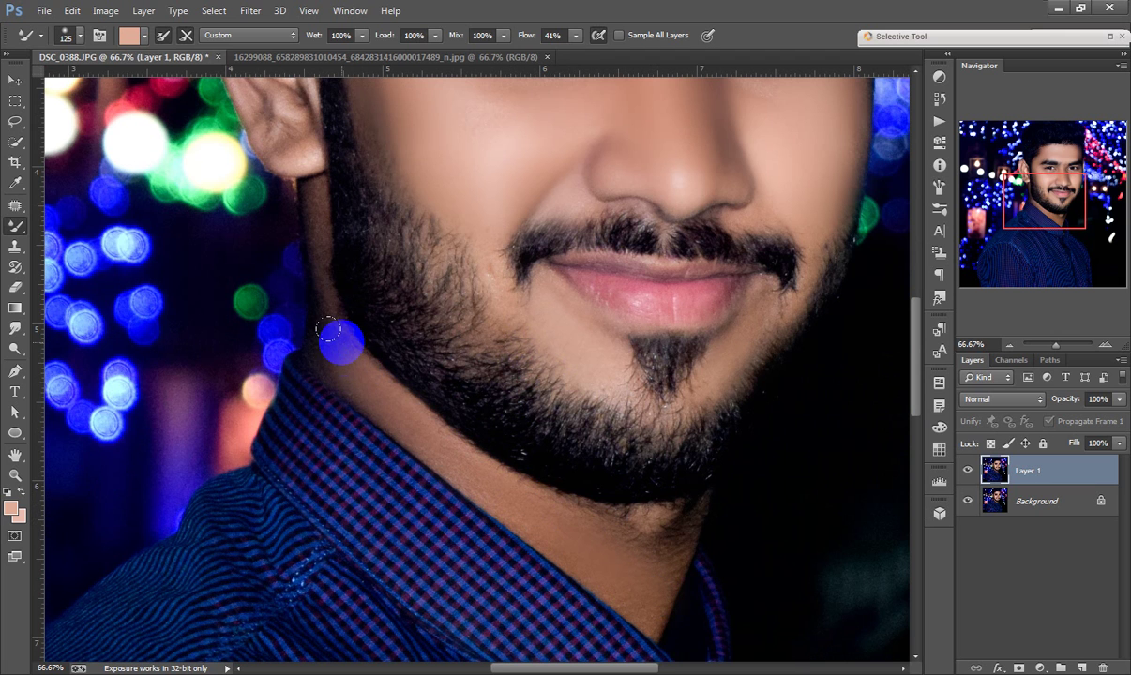
mouse_move(404, 423)
left_mouse_down()
mouse_move(462, 518)
mouse_move(381, 240)
mouse_move(362, 258)
left_mouse_up()
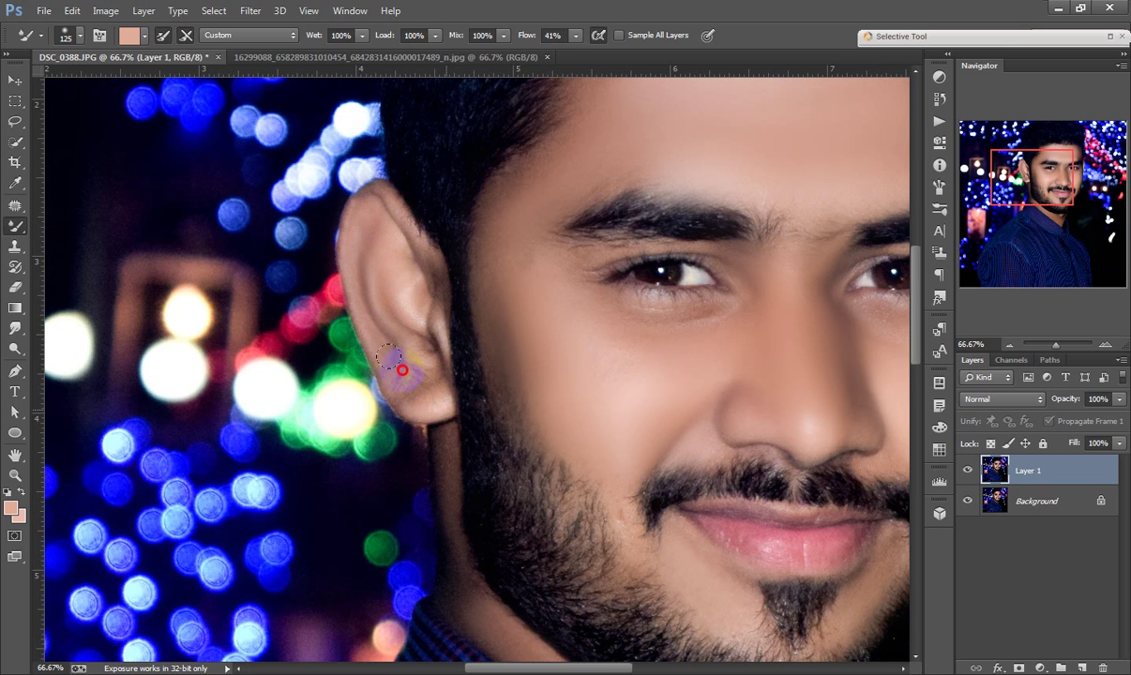
left_click_drag(390, 373, 391, 361)
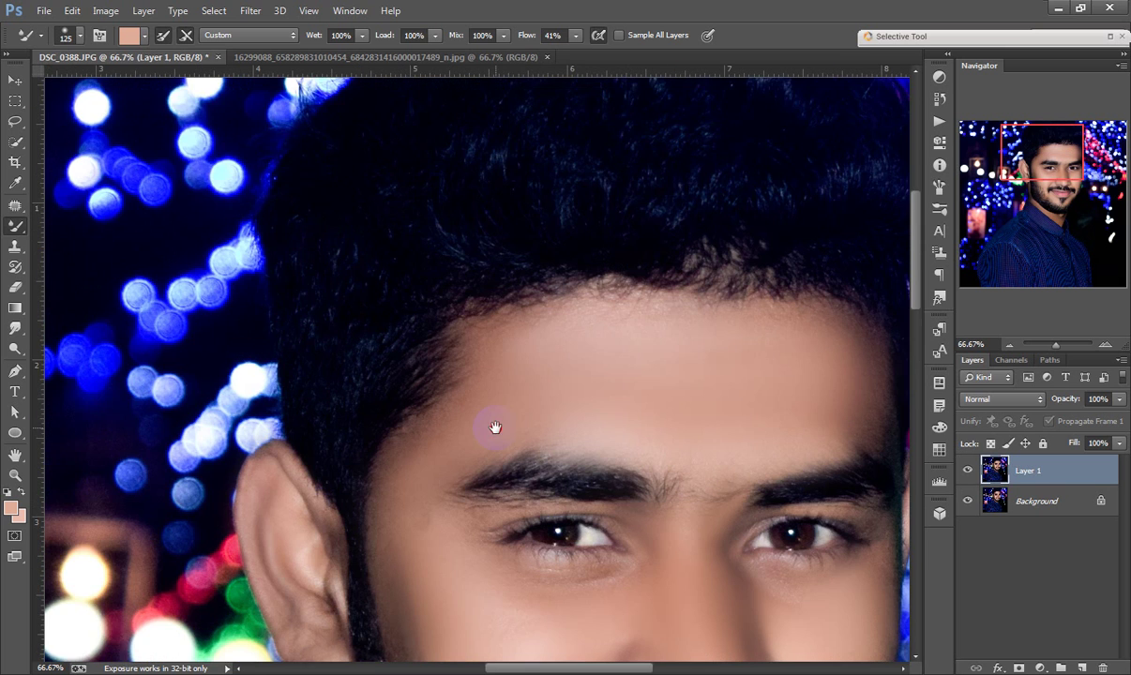
Step: Fit the whole image in the window and lower Layer 1's opacity to 55%
left_click_drag(582, 169, 403, 286)
key("ctrl+0")
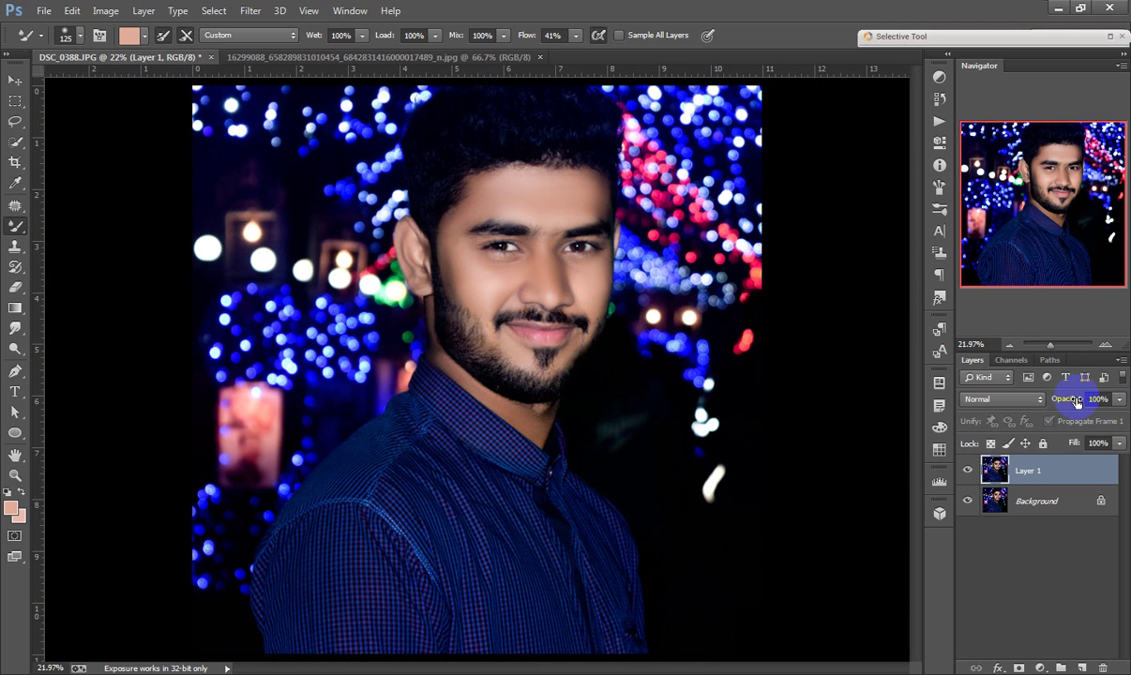
left_click_drag(1077, 403, 1043, 397)
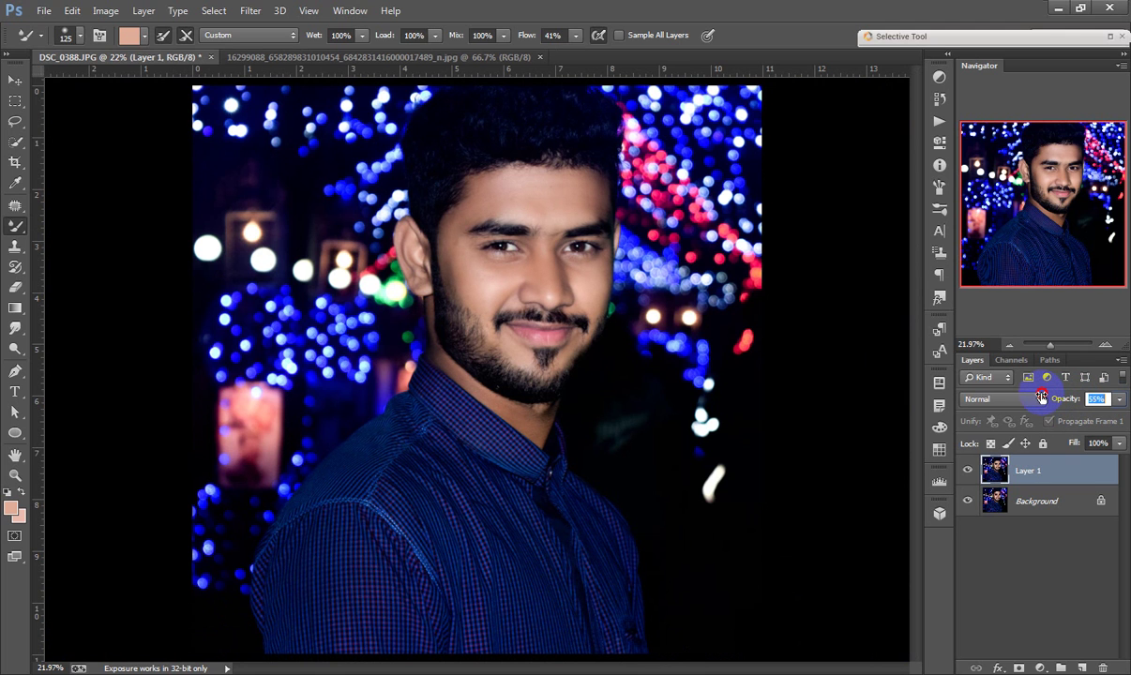
Step: Merge Visible to combine the layers into a single Background layer
right_click(1013, 464)
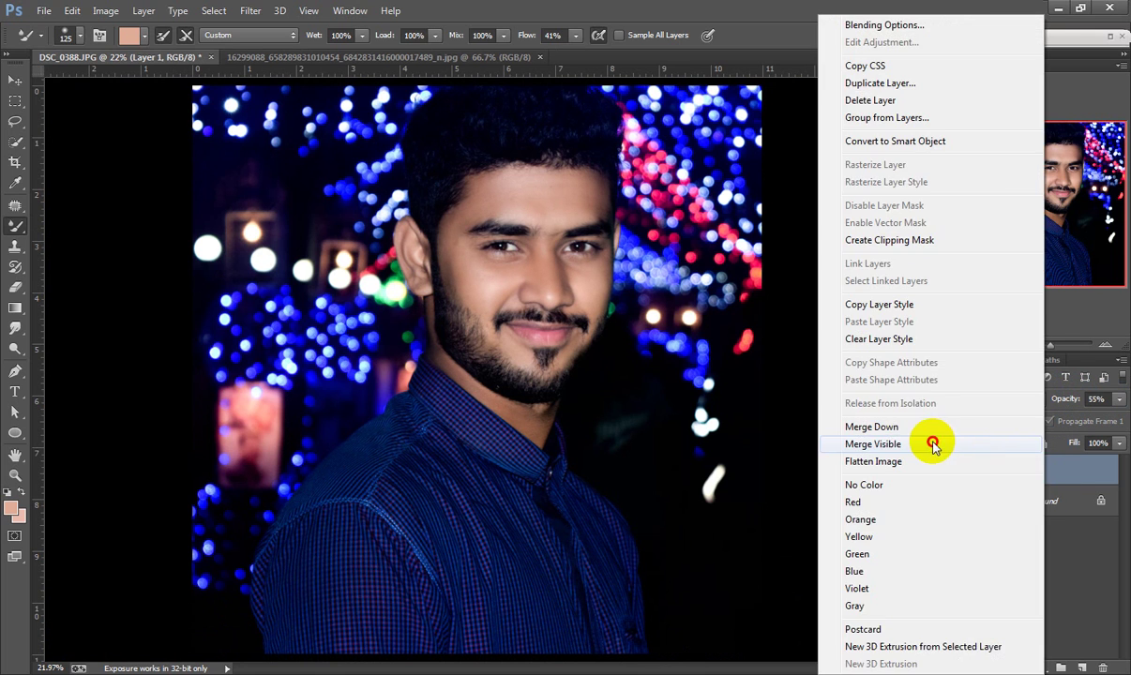
left_click(934, 444)
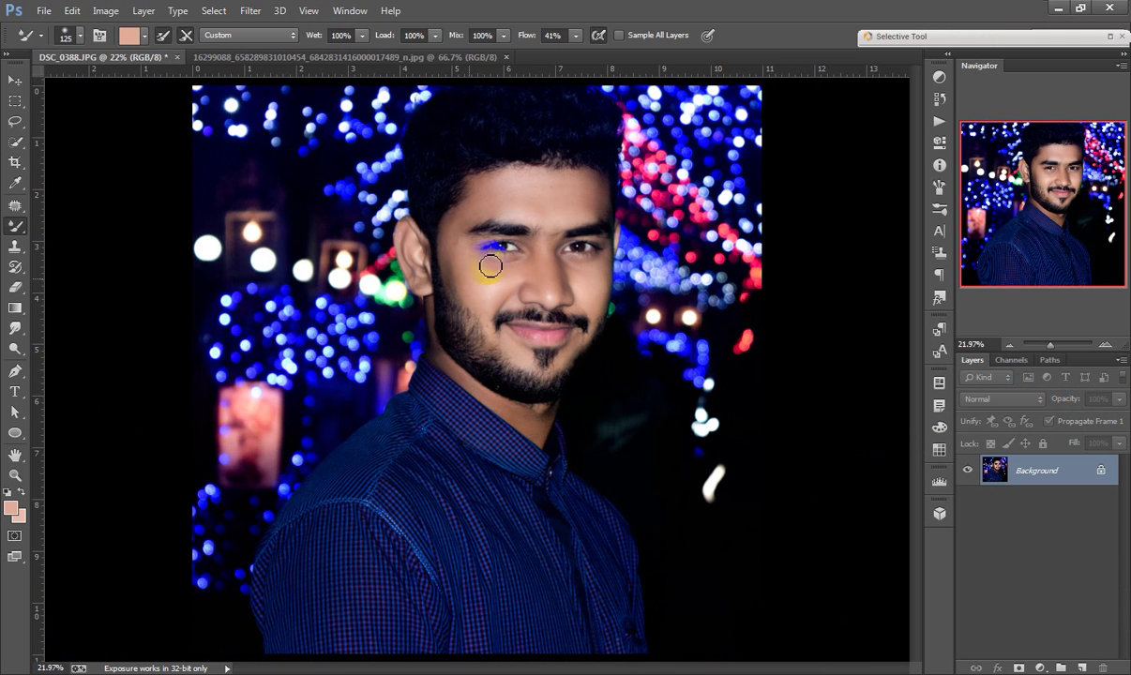
scroll(497, 223, "up", 1)
Step: Zoom in, set Mixer Brush flow to 31%, and add a new layer with Sample All Layers on
left_click(510, 218)
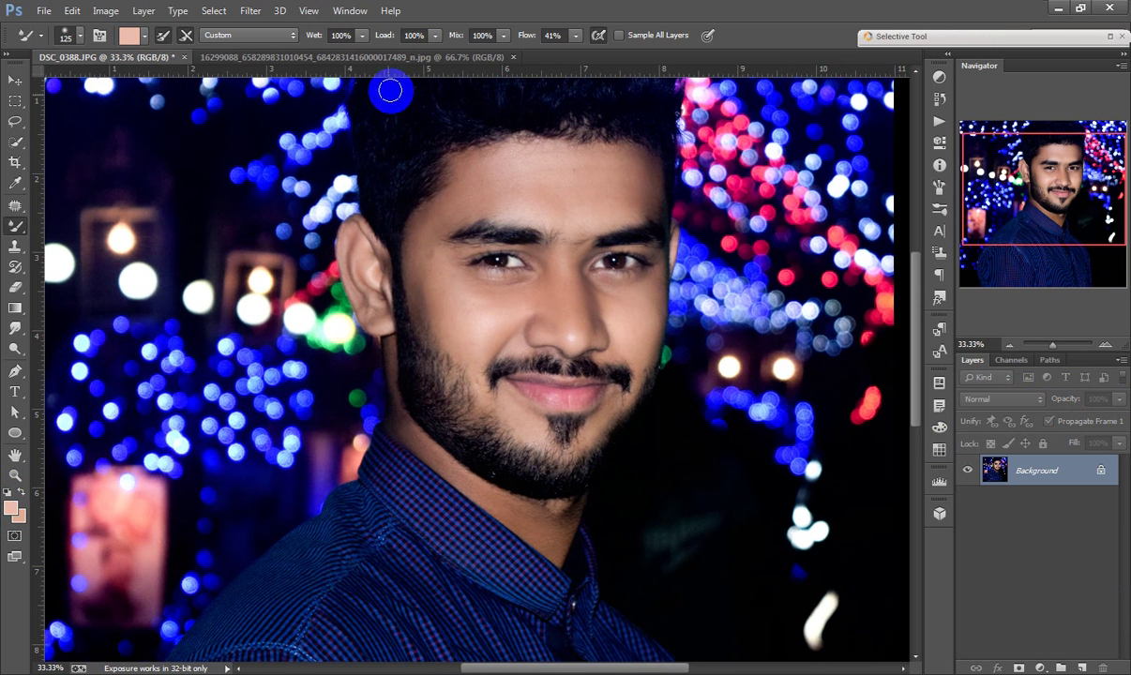
left_click_drag(536, 35, 415, 38)
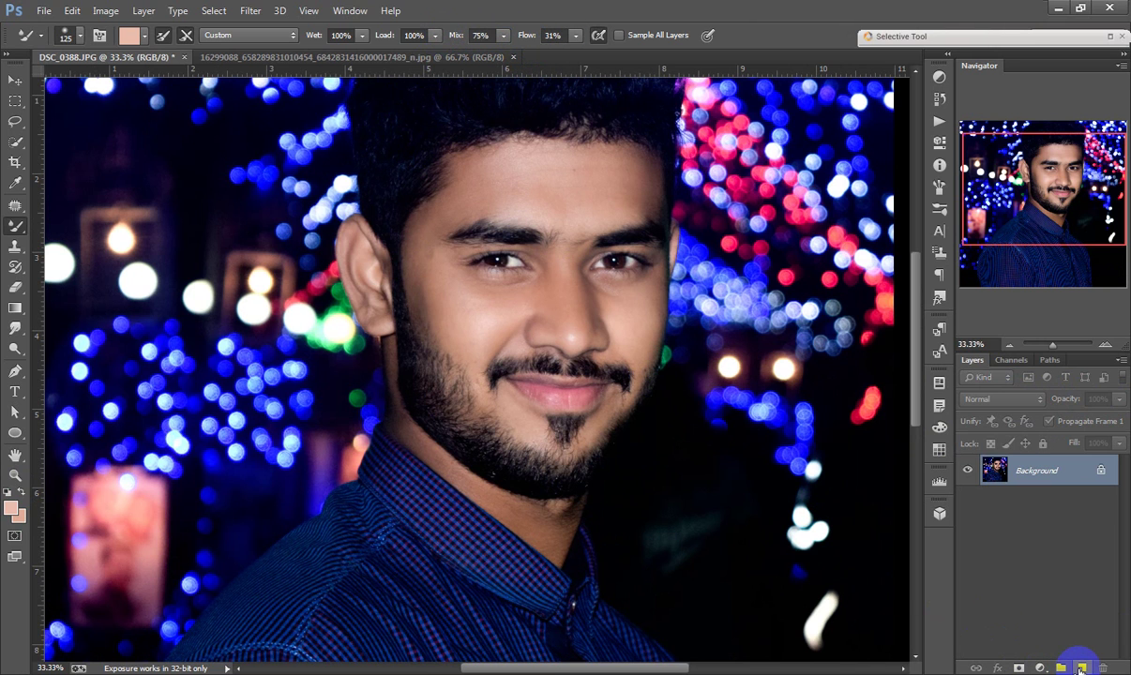
left_click(1082, 667)
left_click(619, 36)
Step: Smooth the forehead and the cheek under the eye, resizing the brush to 200 then 250
left_click_drag(541, 171, 511, 200)
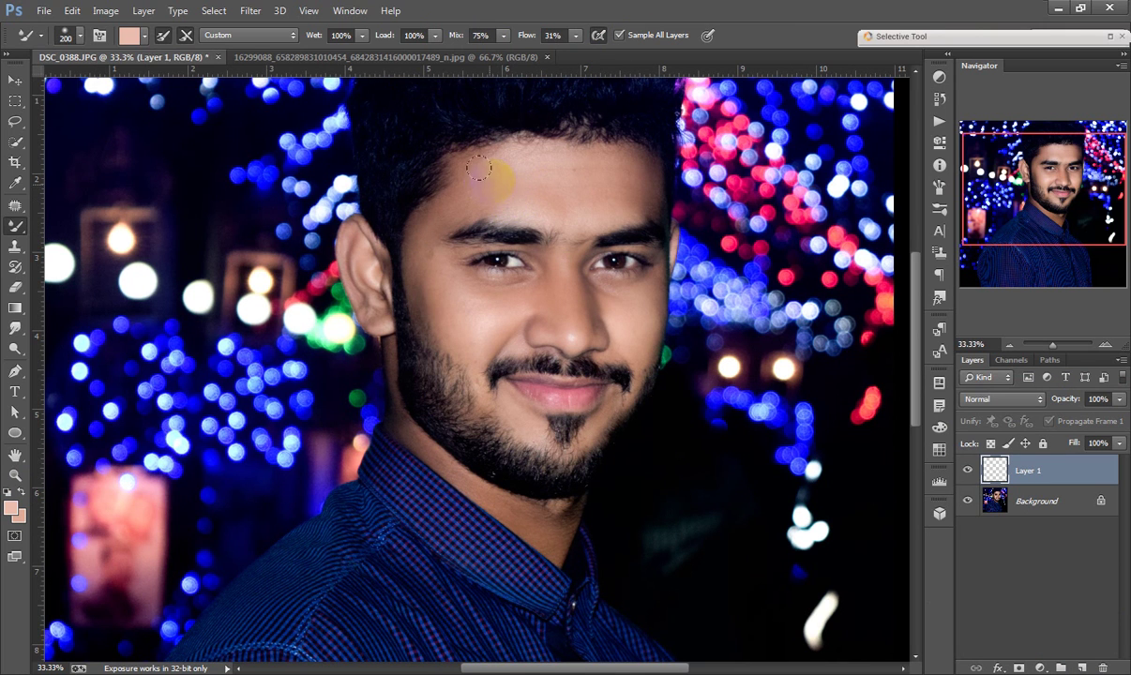
left_click_drag(481, 182, 594, 182)
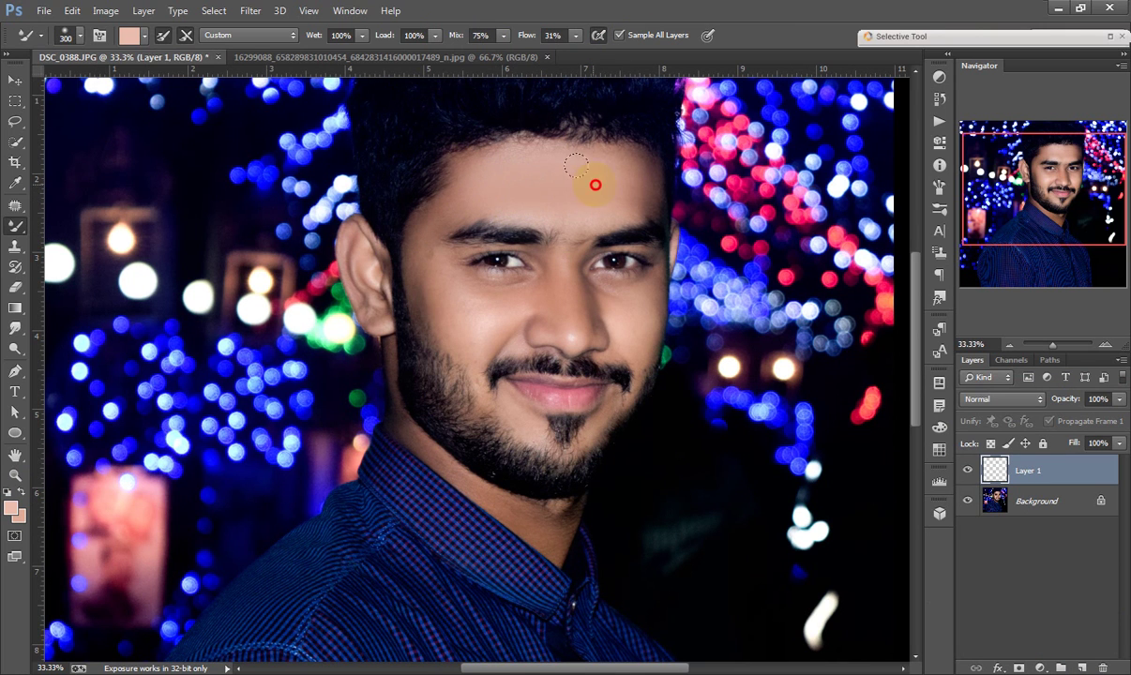
key("bracketleft")
key("bracketleft")
left_click(475, 324)
mouse_move(475, 324)
left_mouse_down()
mouse_move(454, 290)
mouse_move(433, 330)
mouse_move(490, 308)
mouse_move(387, 279)
mouse_move(428, 248)
left_mouse_up()
key("bracketright")
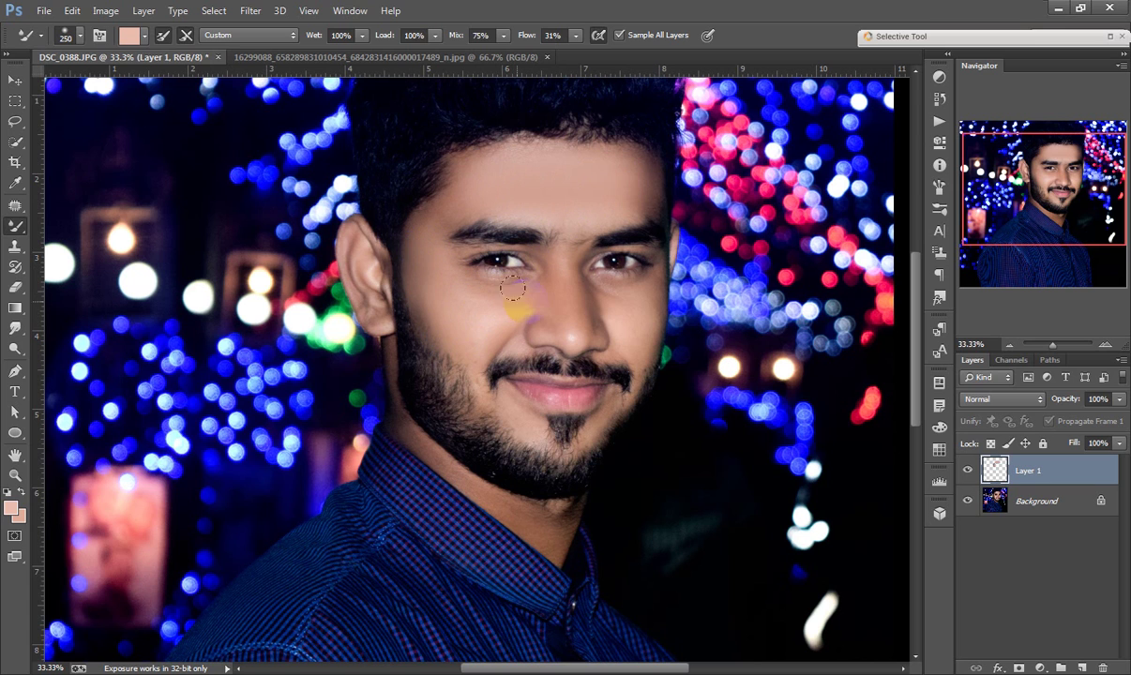
Step: Smooth under the eye, the cheek toward the beard, beside the mouth, and forehead to temple
left_click_drag(613, 299, 633, 276)
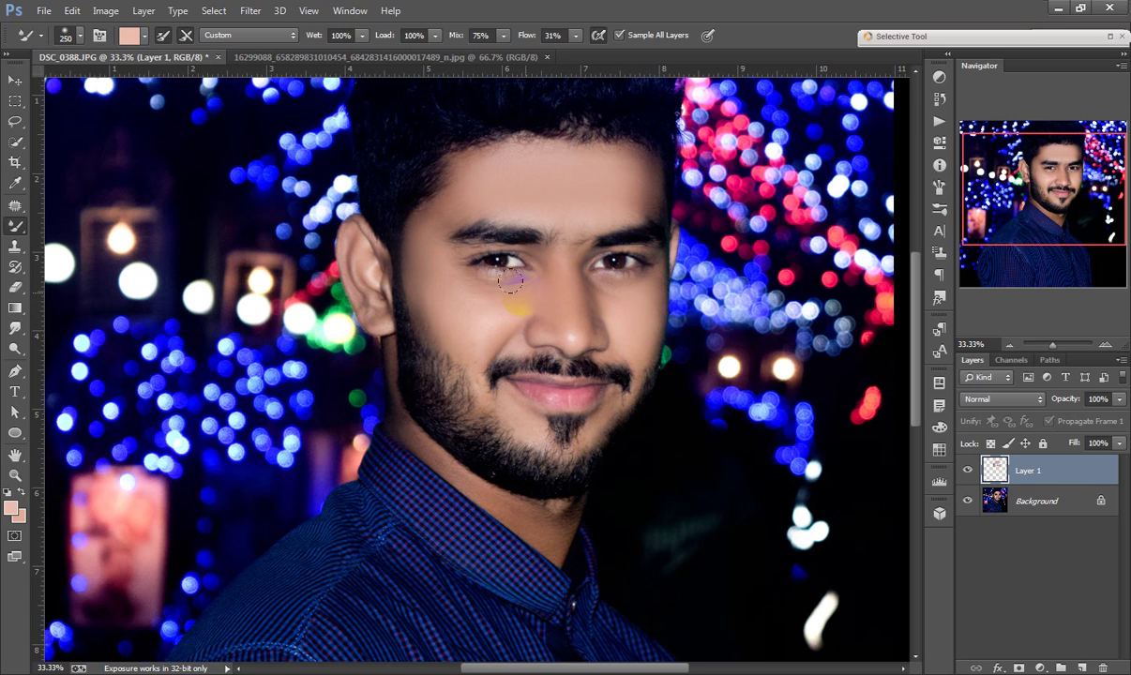
mouse_move(437, 269)
left_mouse_down()
mouse_move(490, 300)
mouse_move(467, 333)
left_mouse_up()
left_click_drag(506, 406, 594, 399)
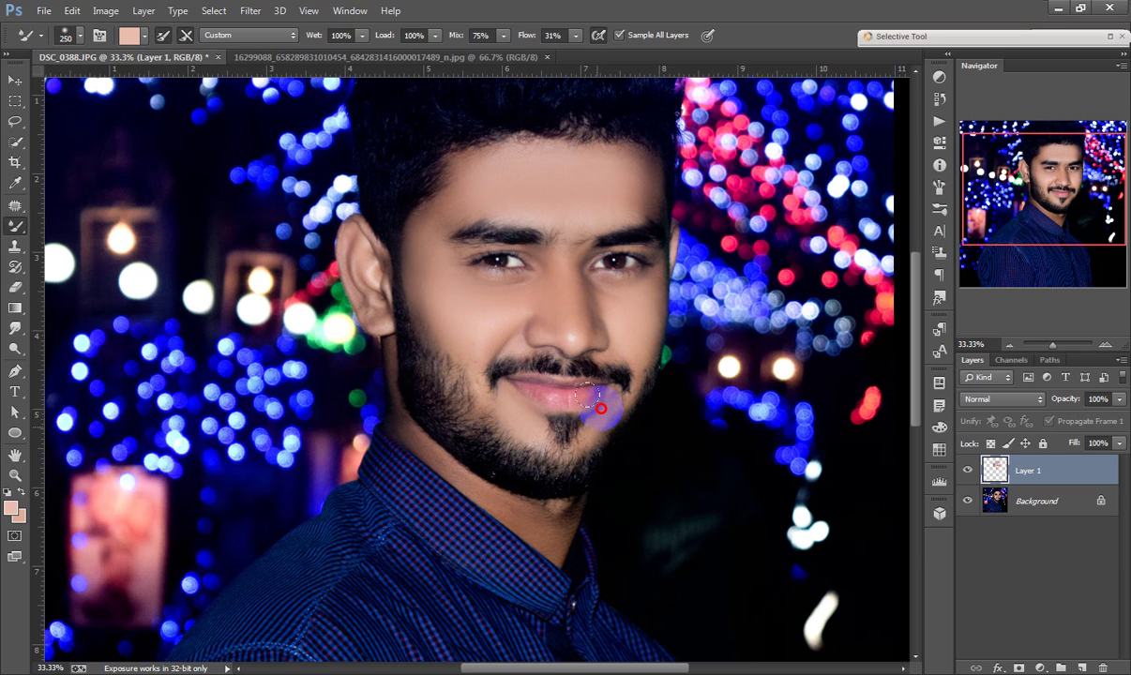
left_click_drag(467, 179, 416, 222)
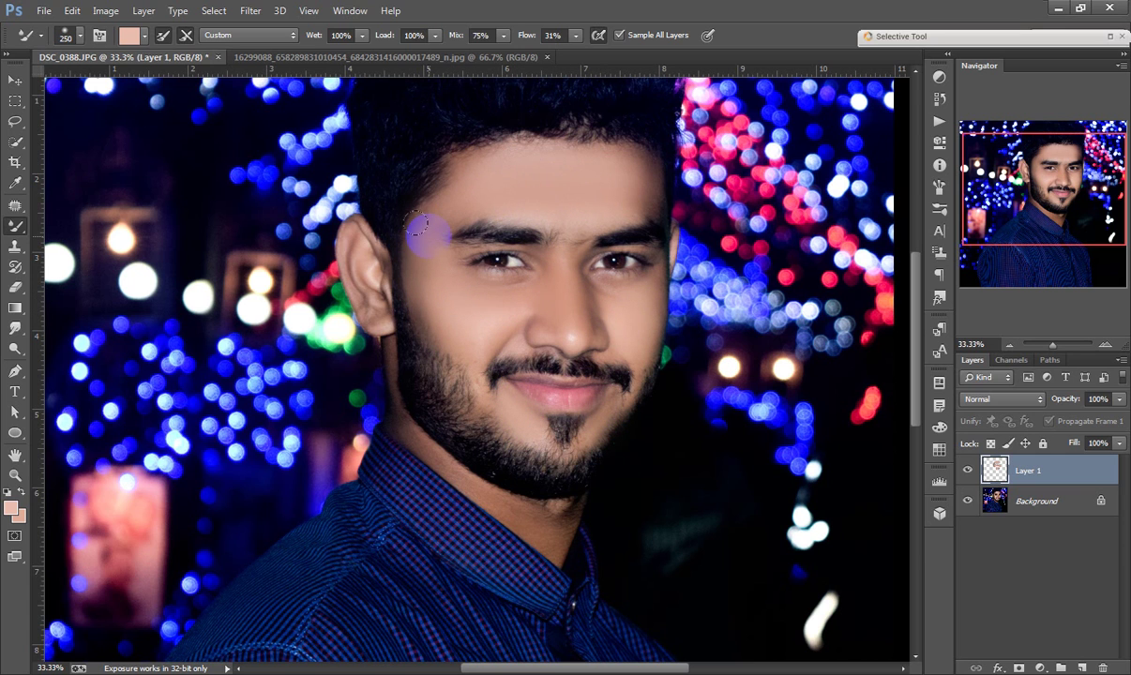
mouse_move(571, 184)
left_mouse_down()
mouse_move(618, 170)
mouse_move(580, 270)
left_mouse_up()
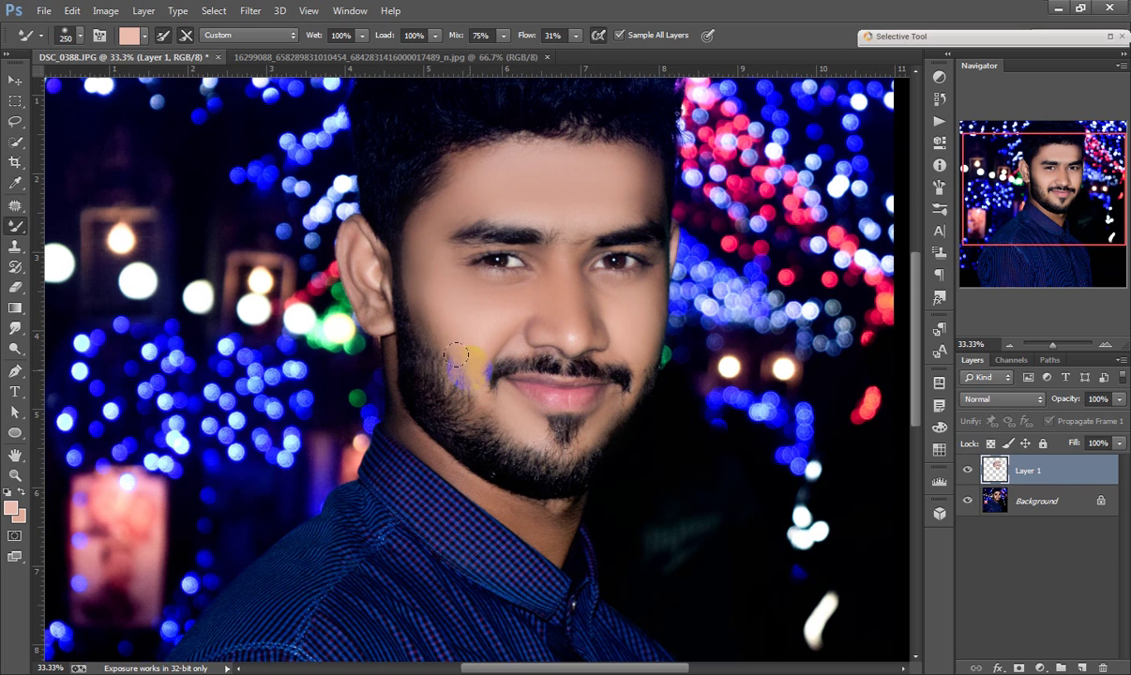
left_click_drag(445, 297, 542, 153)
scroll(591, 186, "down", 2)
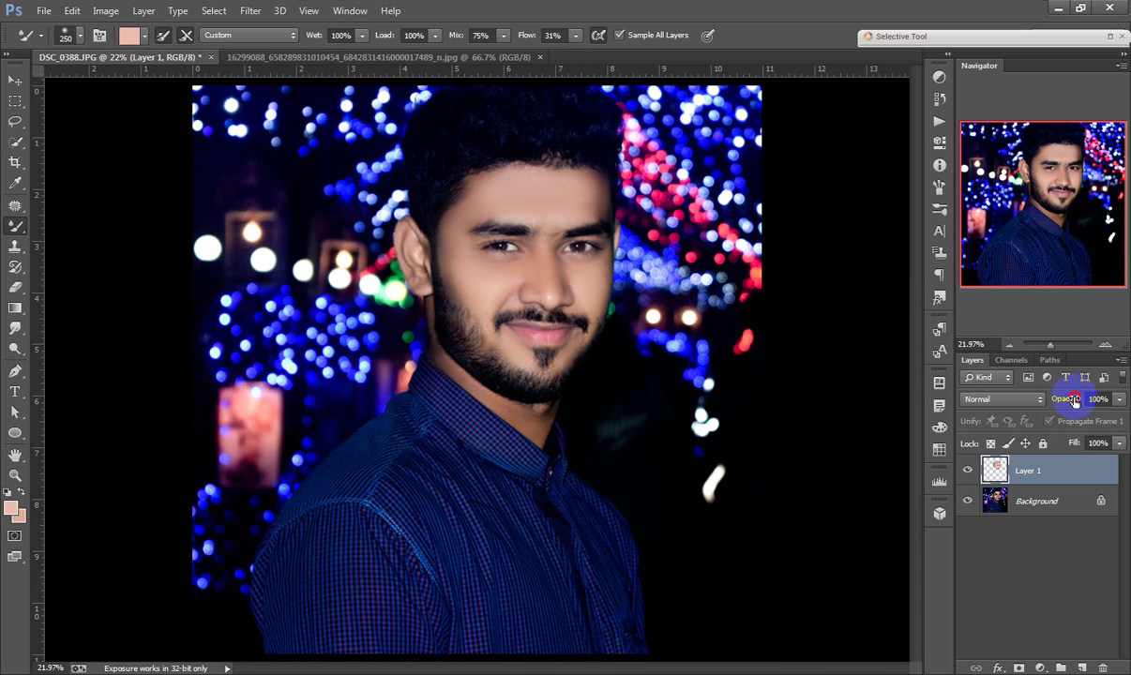
Step: Lower the smoothing layer's opacity to 56% and merge it into the Background layer
left_click_drag(1072, 398, 1041, 401)
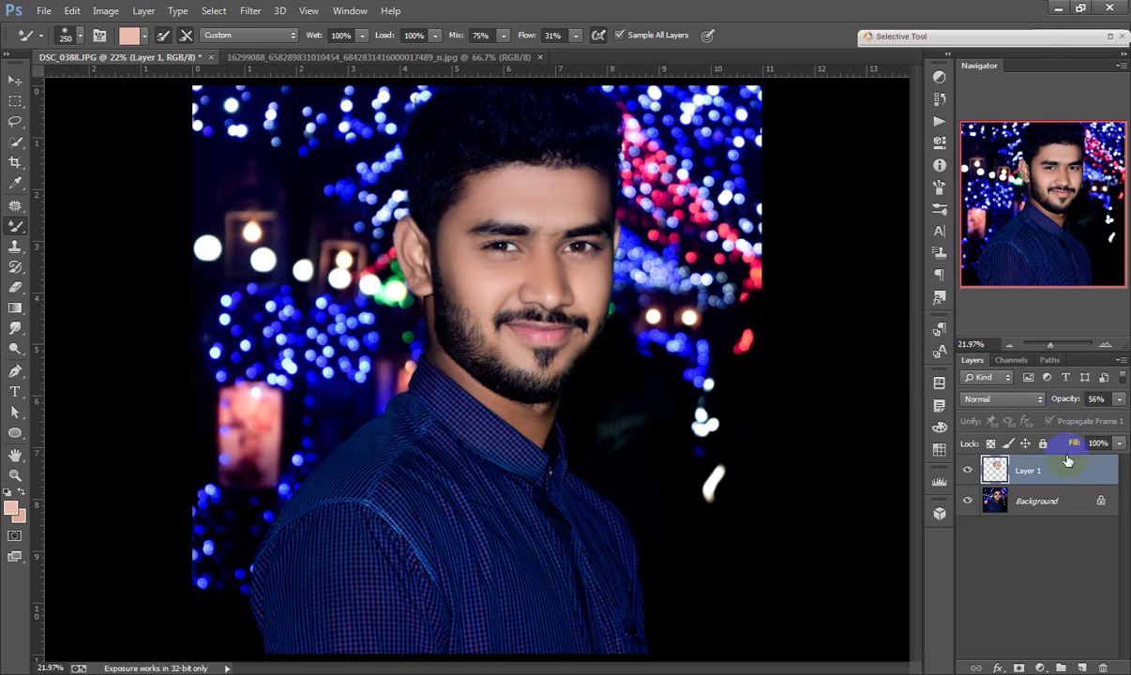
right_click(997, 458)
left_click(947, 445)
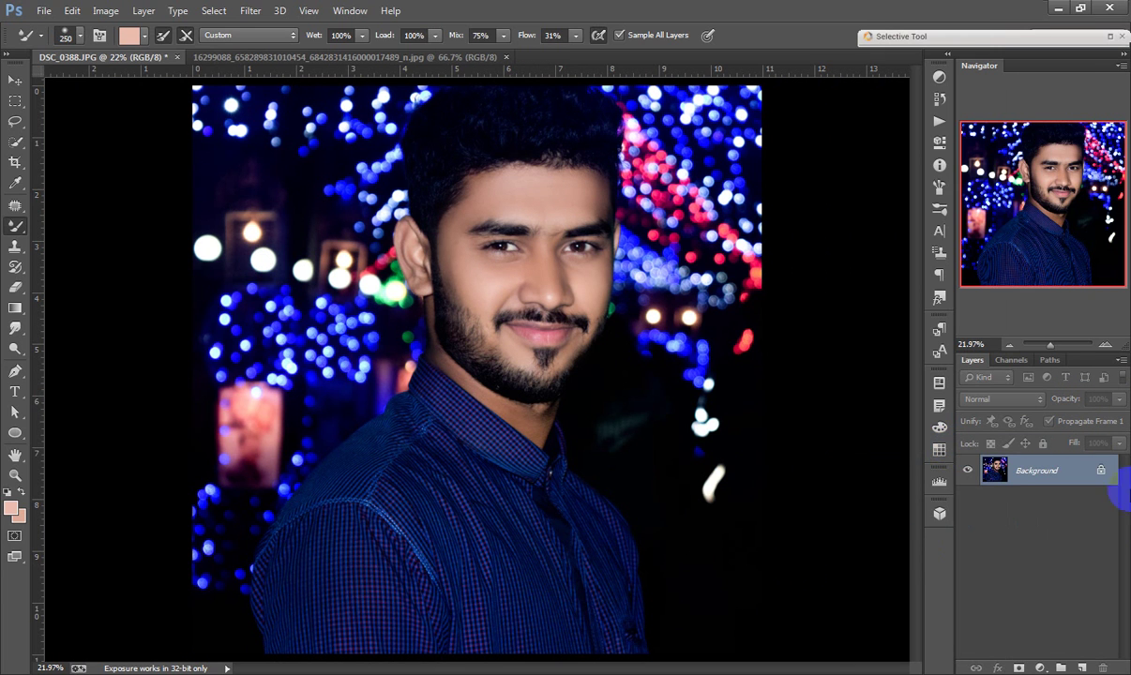
Step: Switch to the Move tool and check the other photo before returning to DSC_0388.JPG
left_click(15, 81)
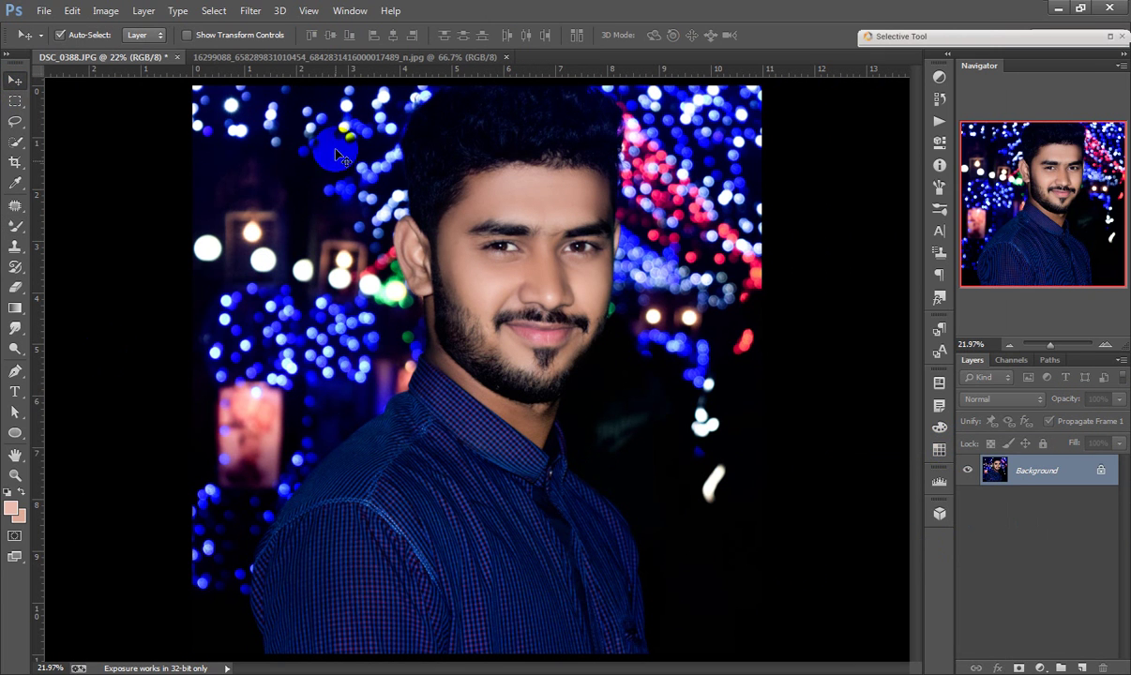
left_click(321, 55)
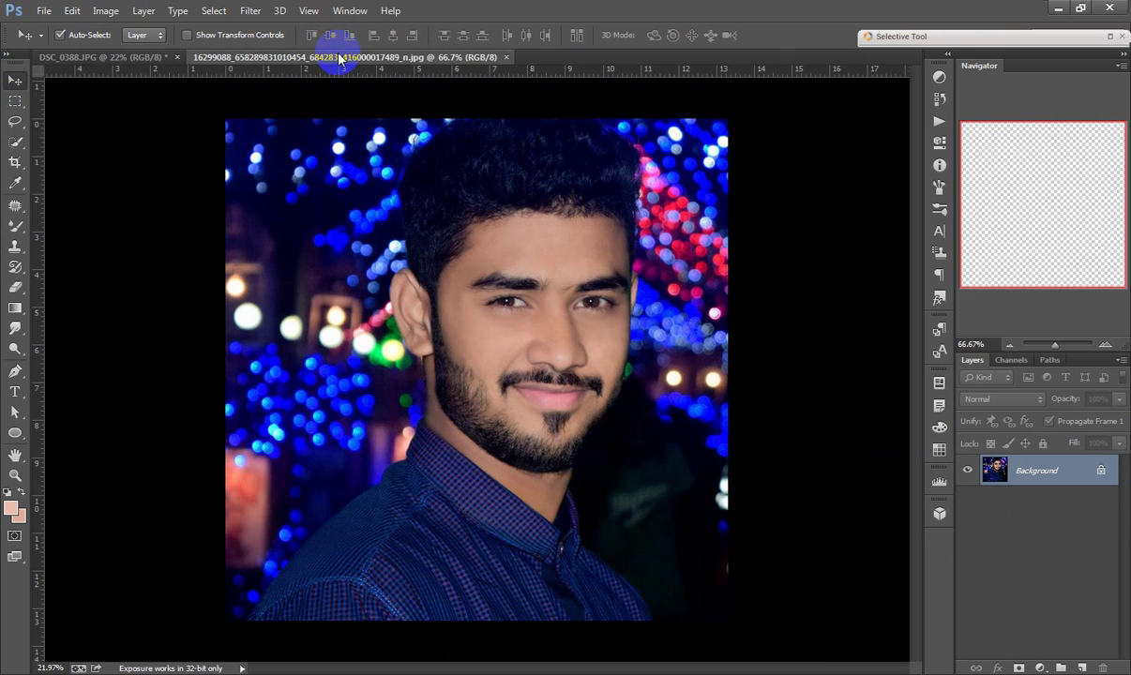
left_click(94, 56)
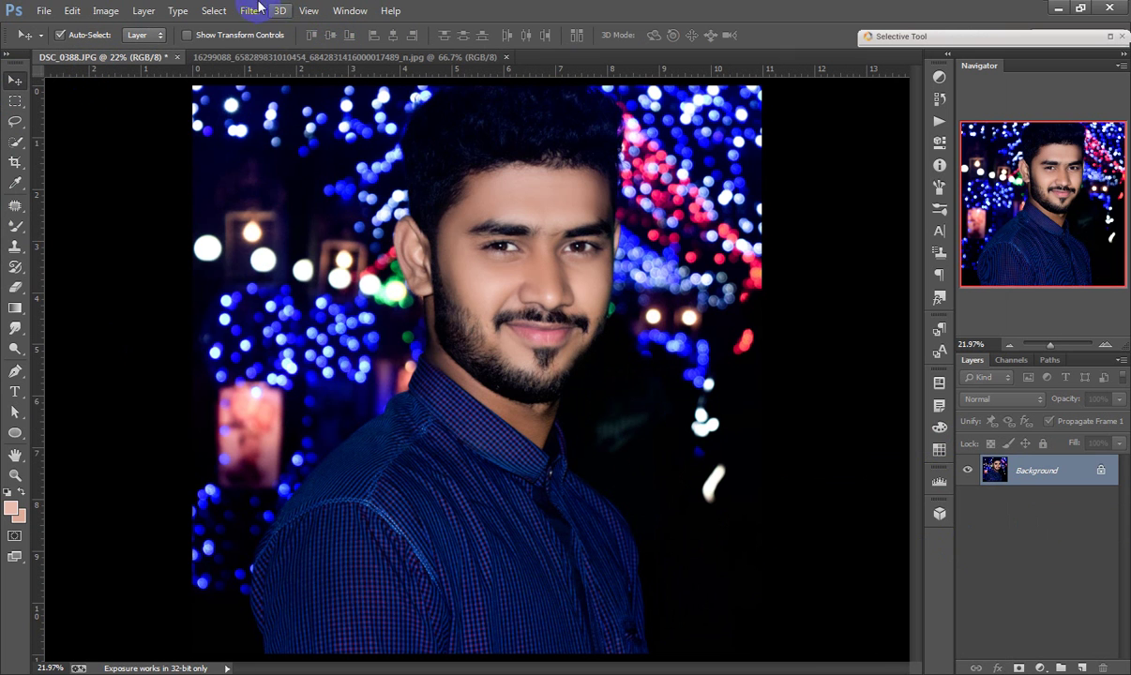
Step: In the Camera Raw Filter, set Whites to +5 and cool the Temperature
left_click(255, 9)
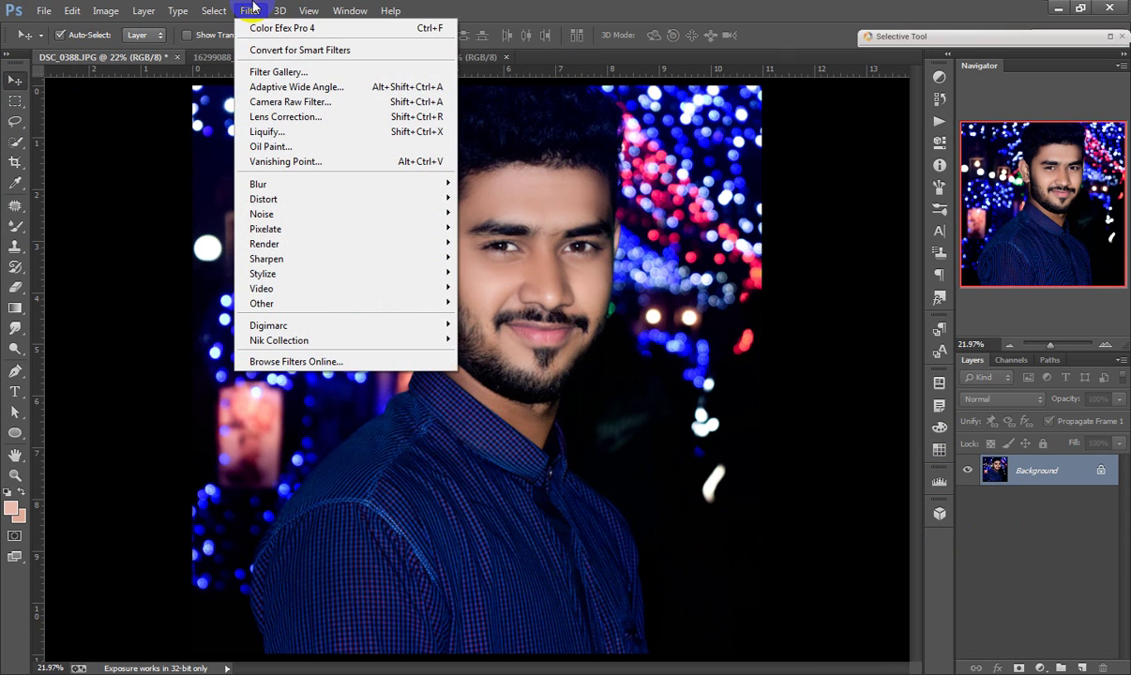
left_click(279, 99)
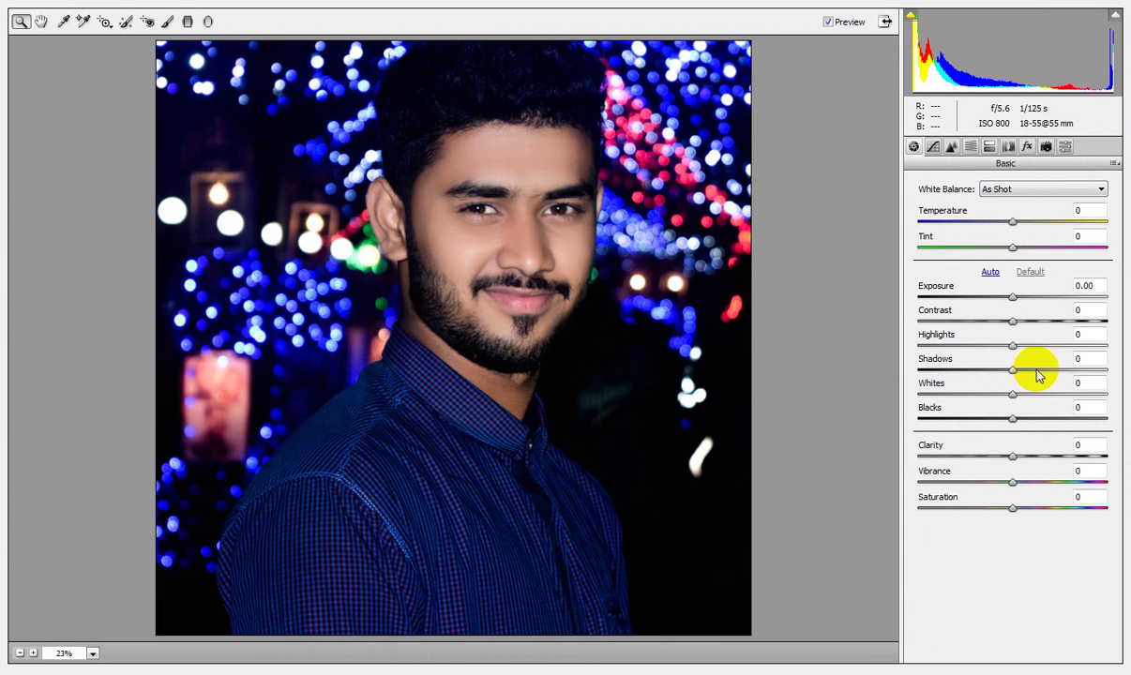
mouse_move(1046, 420)
left_mouse_down()
mouse_move(1125, 430)
mouse_move(1005, 430)
mouse_move(871, 397)
mouse_move(1099, 427)
mouse_move(1019, 420)
left_mouse_up()
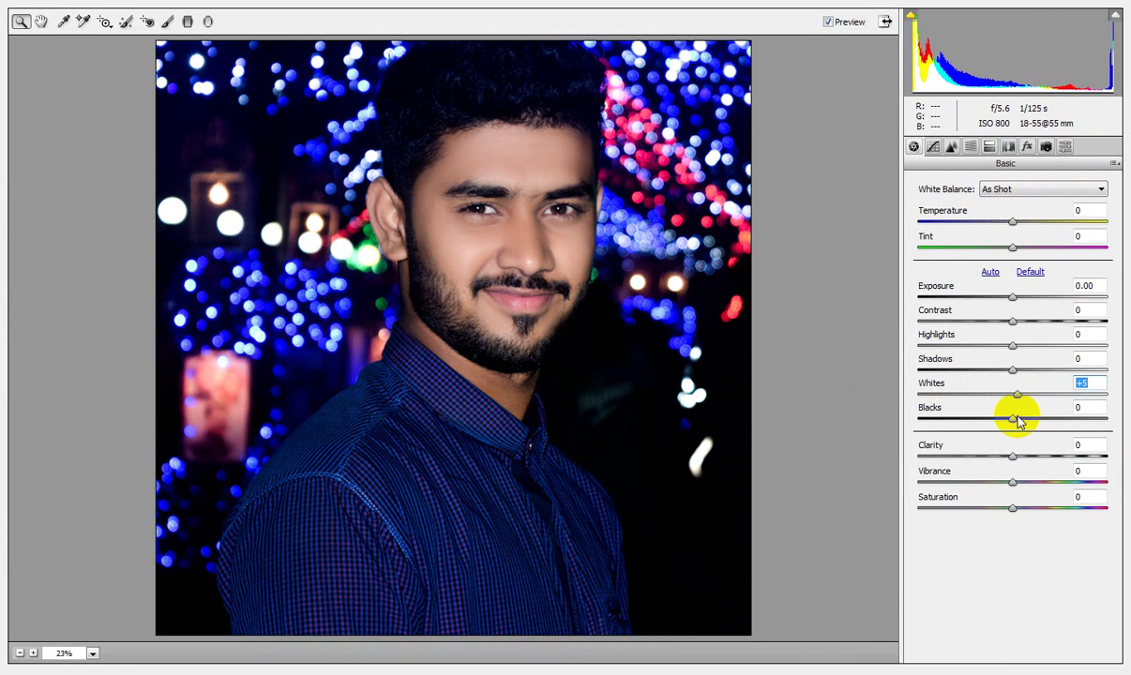
mouse_move(1013, 346)
left_mouse_down()
mouse_move(1119, 364)
mouse_move(1014, 358)
left_mouse_up()
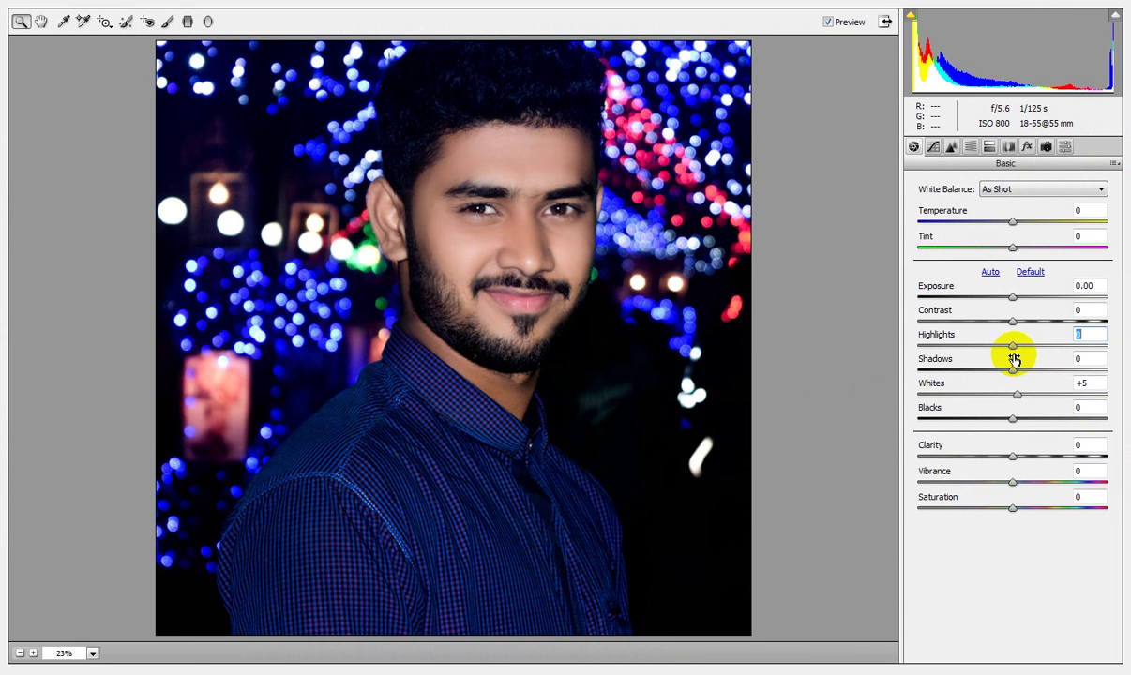
left_click_drag(1013, 222, 1009, 223)
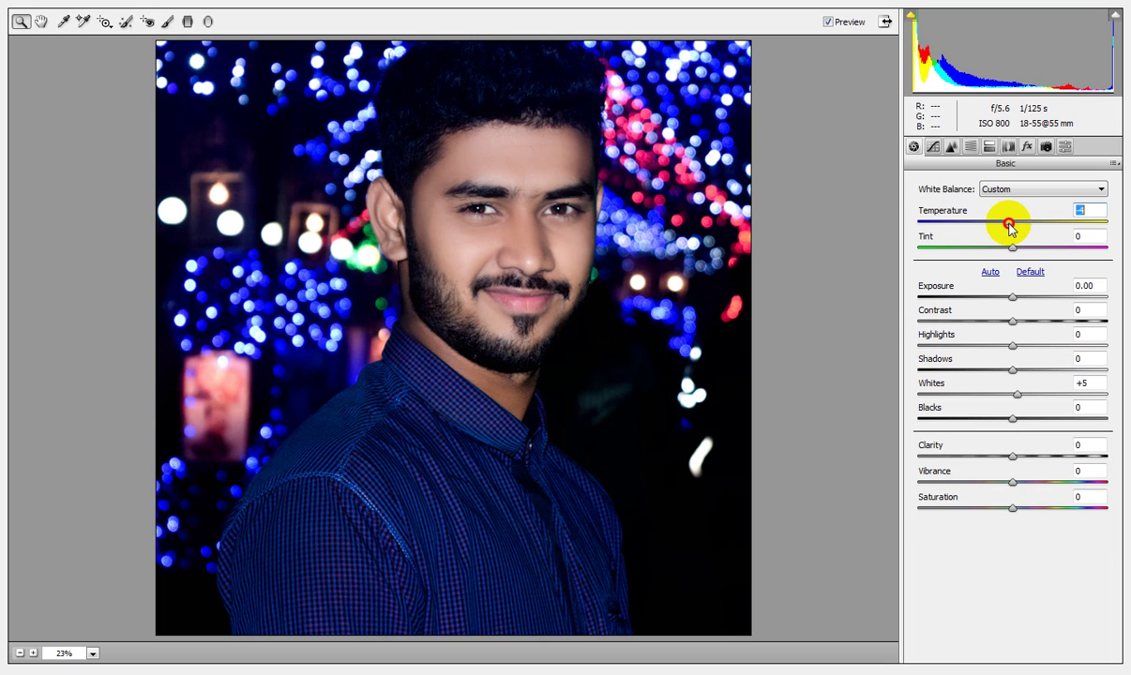
Step: Raise Tone Curve Darks to +3 and Shadows to +18, then apply the filter
left_click(952, 148)
mouse_move(1014, 478)
left_mouse_down()
mouse_move(1038, 480)
mouse_move(975, 506)
mouse_move(1086, 513)
mouse_move(1025, 510)
left_mouse_up()
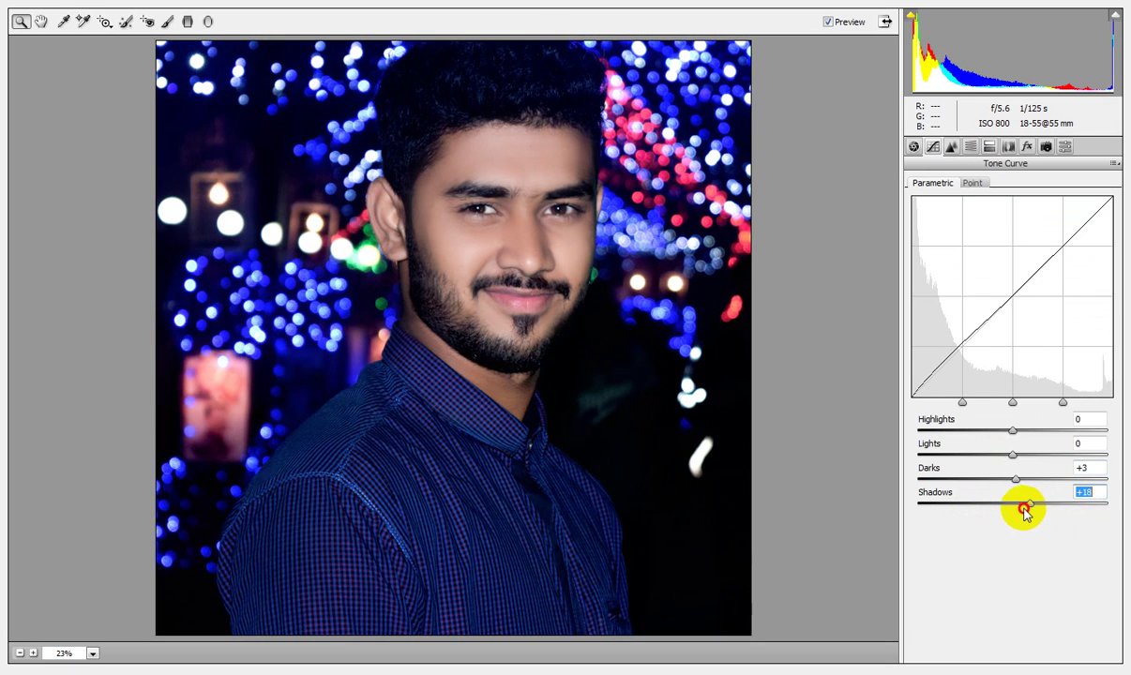
left_click(1099, 668)
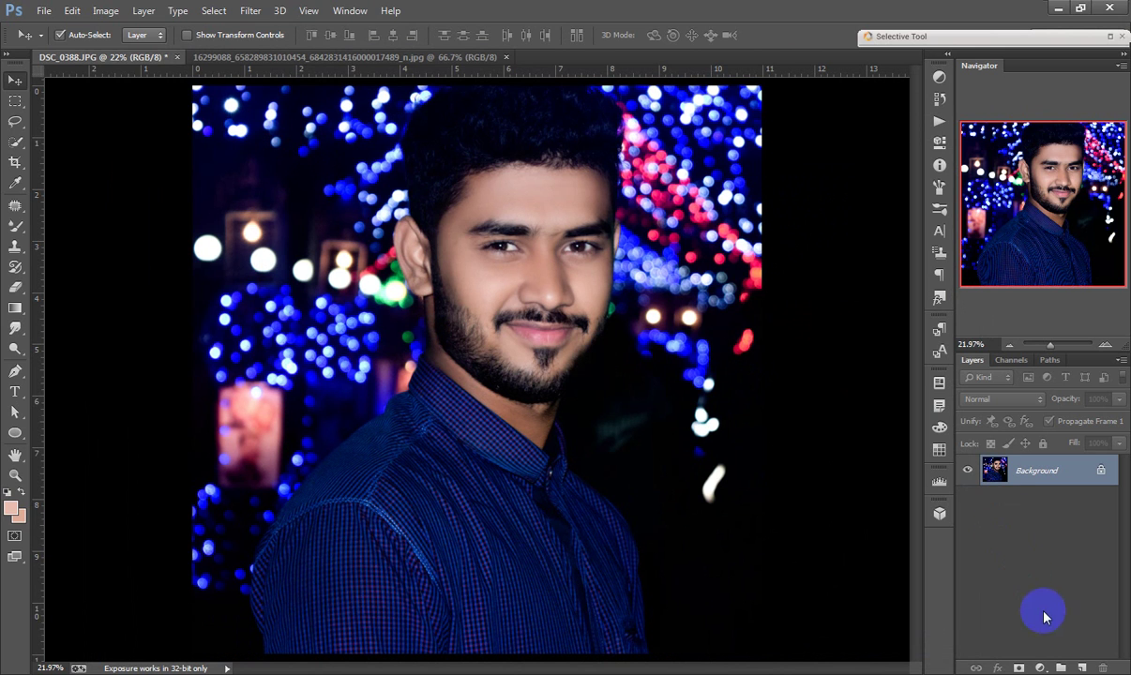
Step: Add an Exposure adjustment layer with Offset +0.0174 and set its opacity to 23%
left_click(1040, 668)
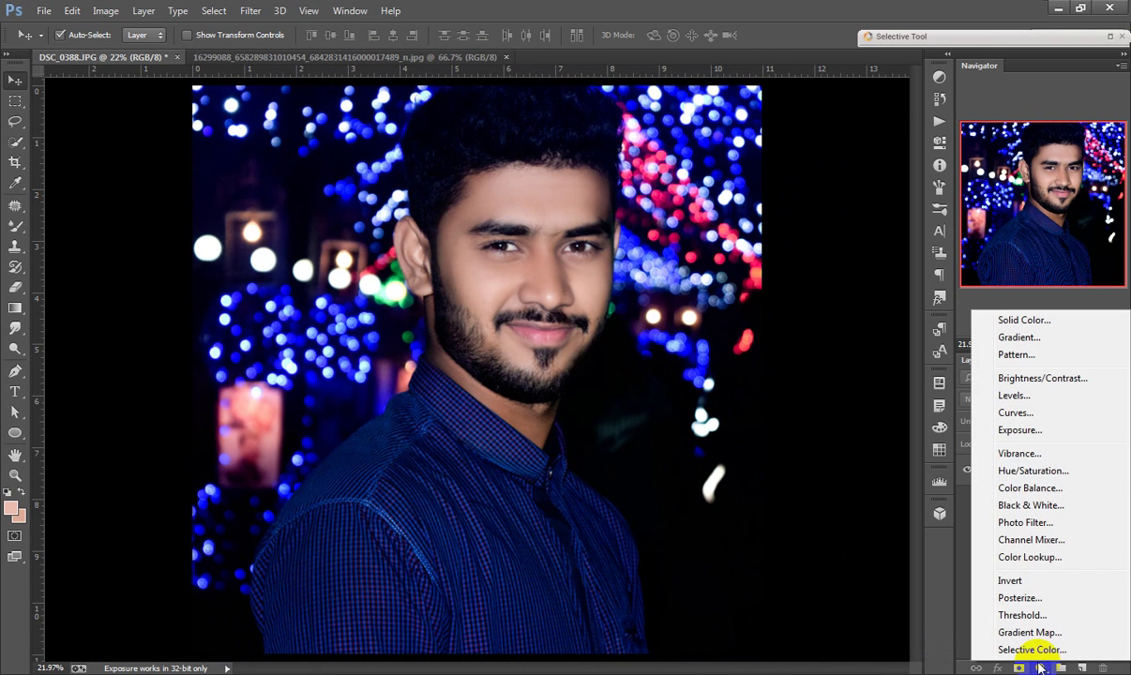
left_click(1019, 430)
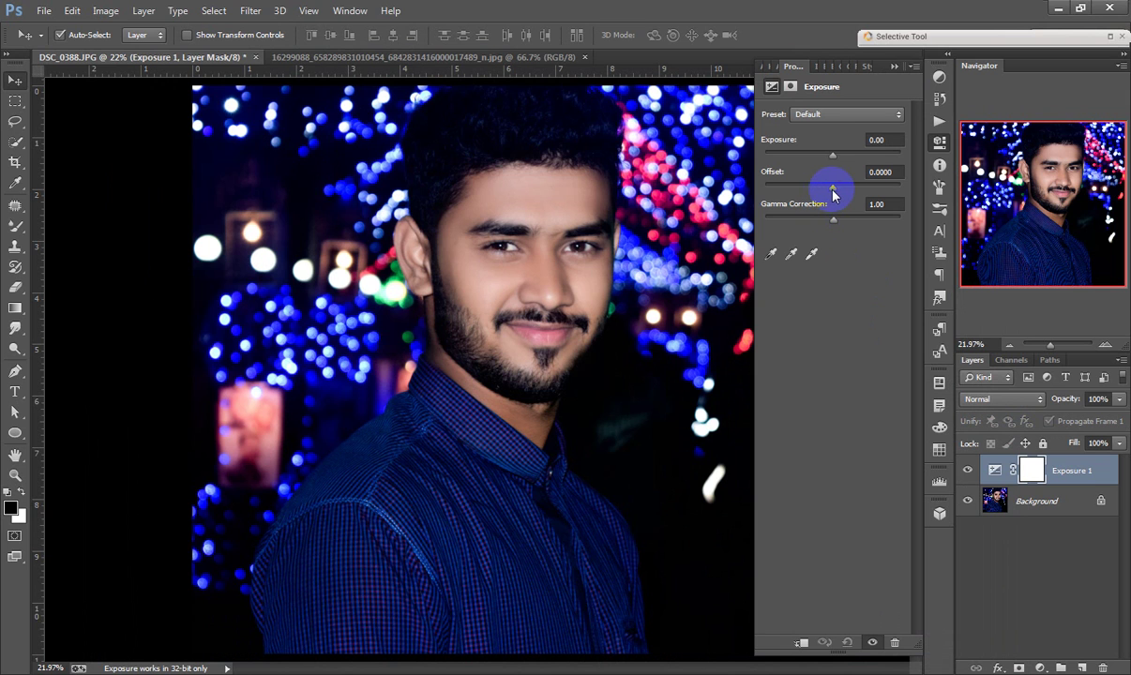
left_click_drag(833, 192, 837, 195)
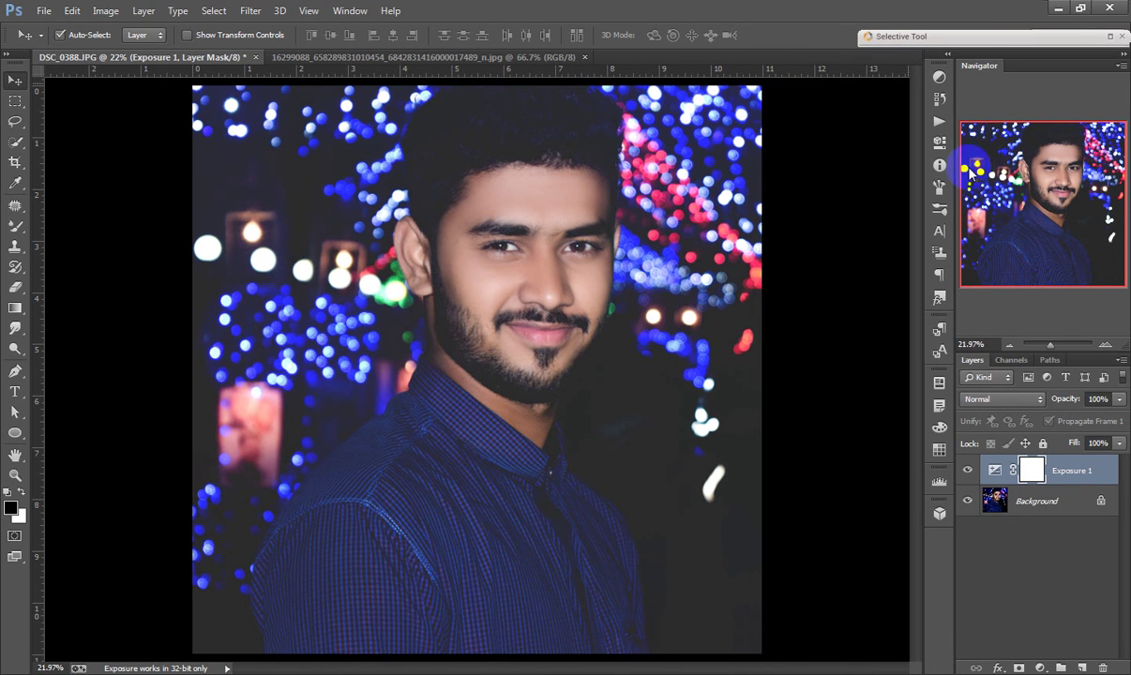
left_click(894, 66)
left_click_drag(1065, 401, 741, 418)
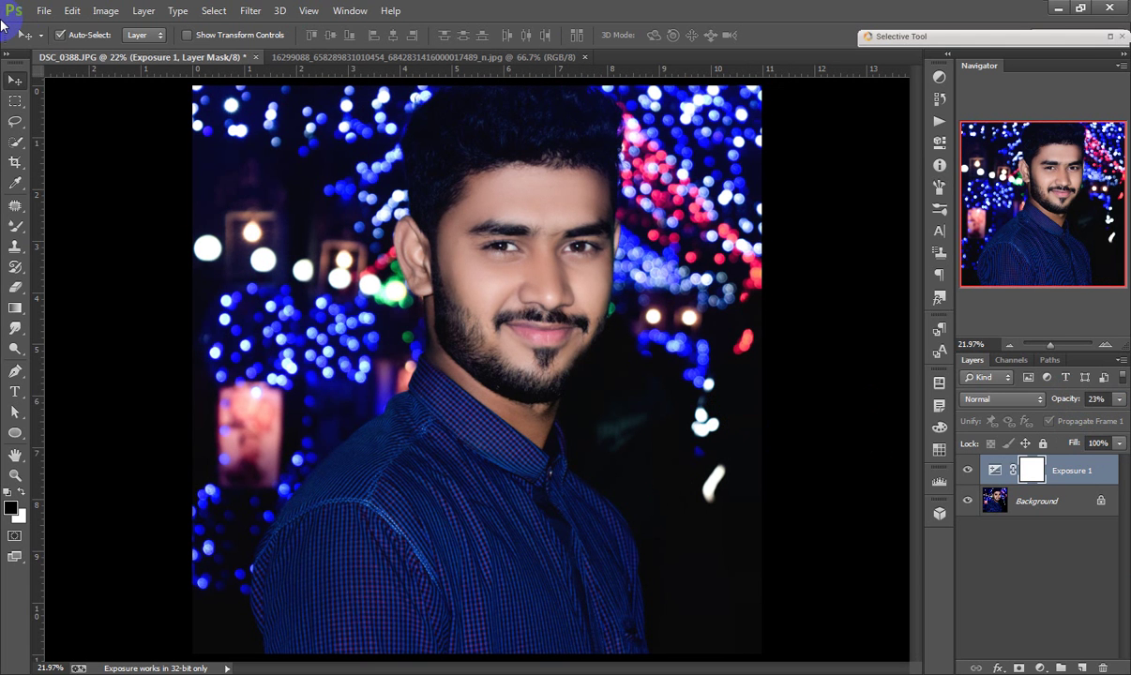
Step: Glance at the second photo, return to DSC_0388.JPG, then close the second photo's tab
left_click(445, 57)
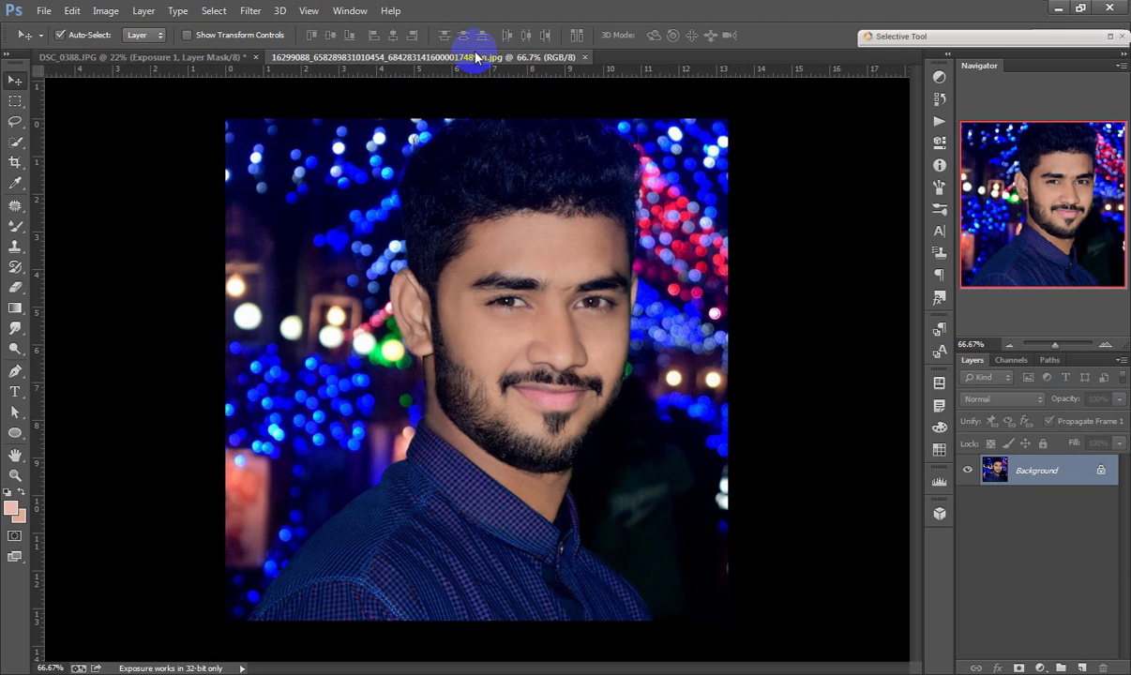
left_click(113, 58)
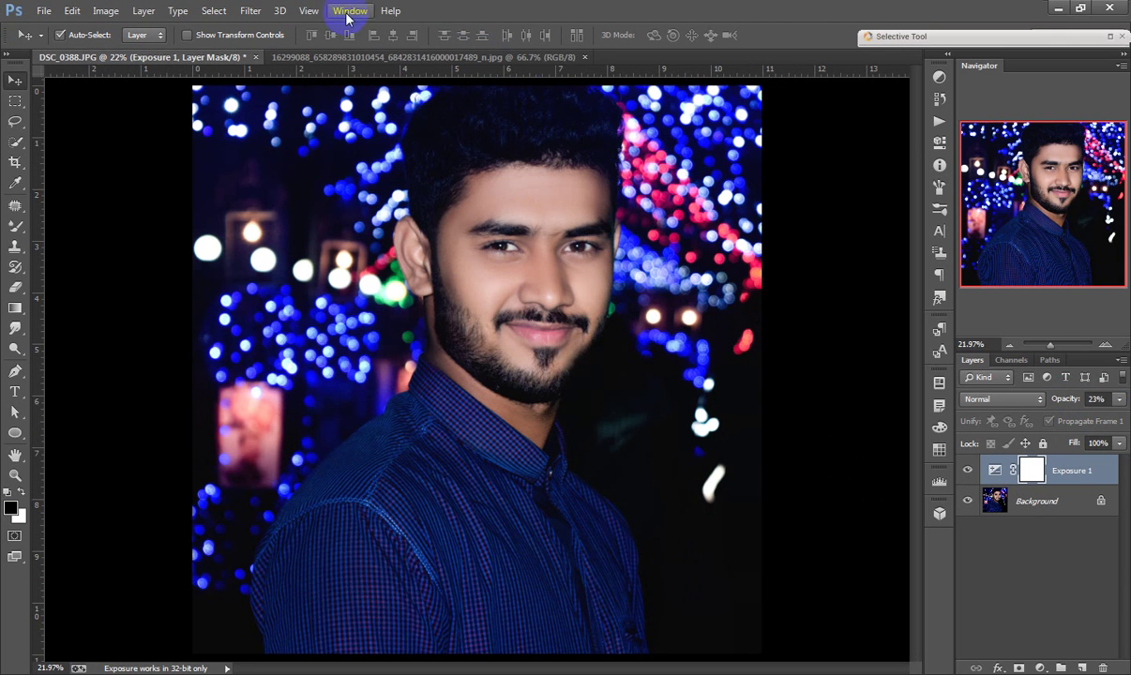
left_click(586, 58)
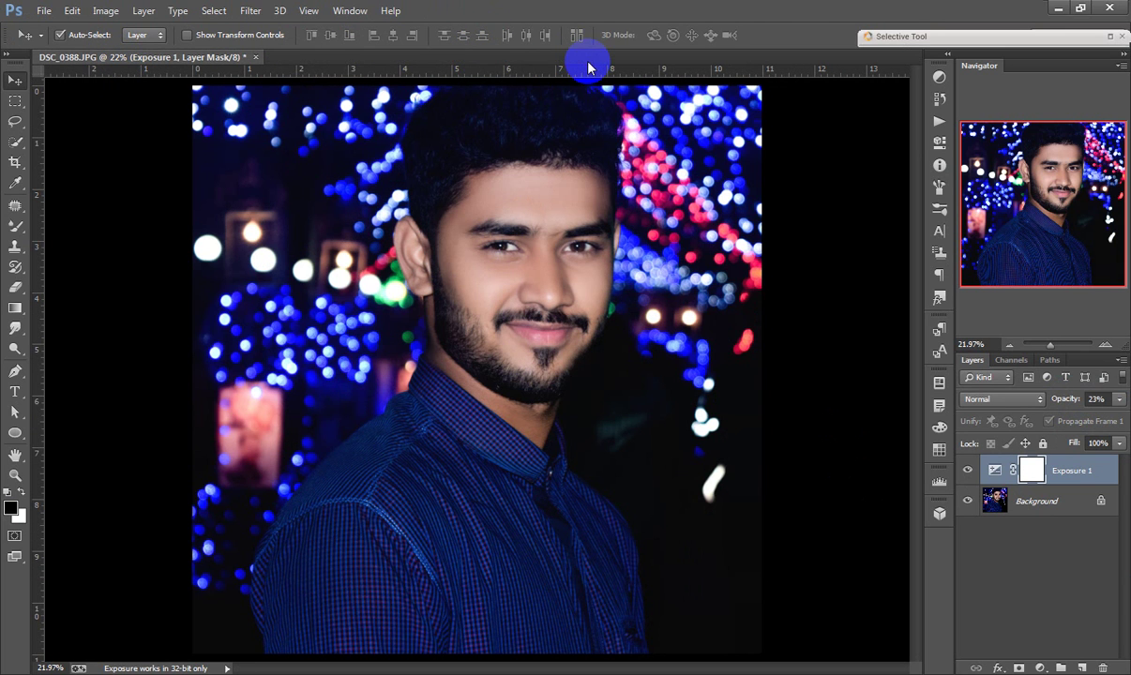